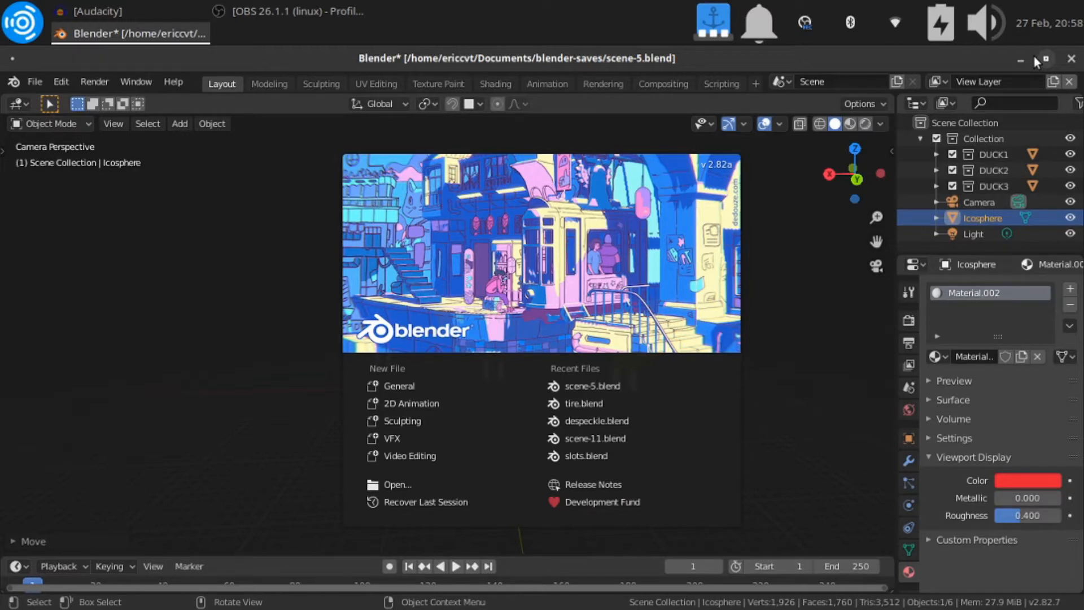
Dismiss the splash screen and view the duck scene from outside and through the camera
click(605, 178)
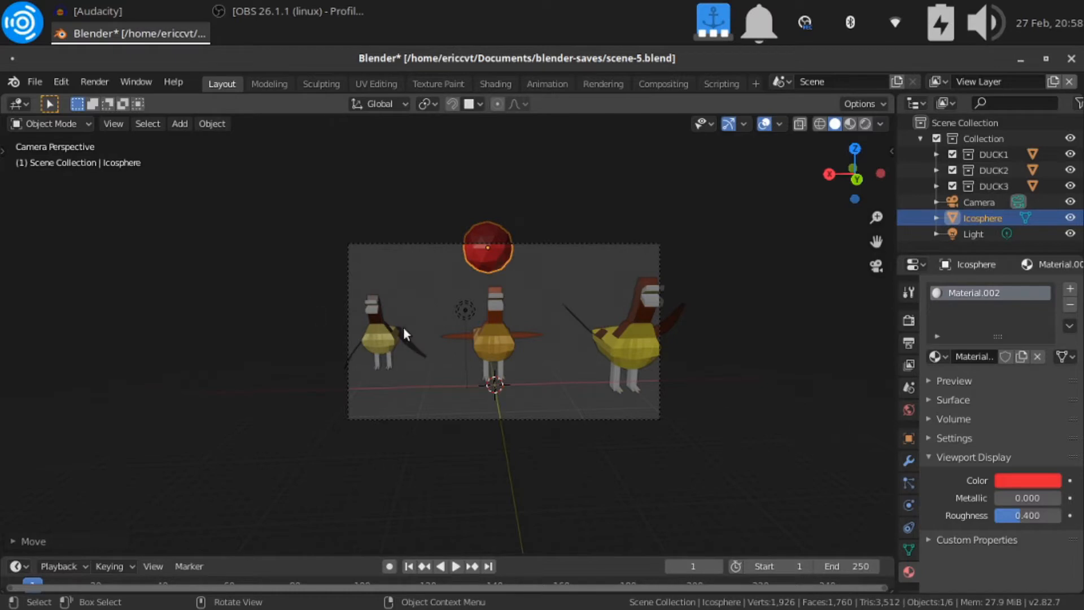
scroll(403, 327, up, 2)
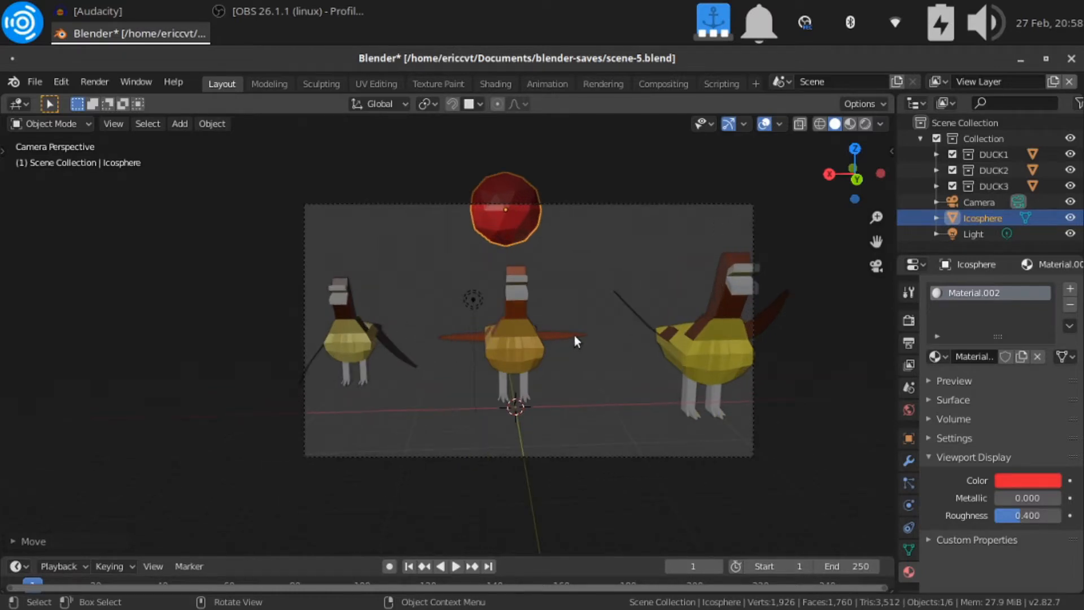
key(KP_0)
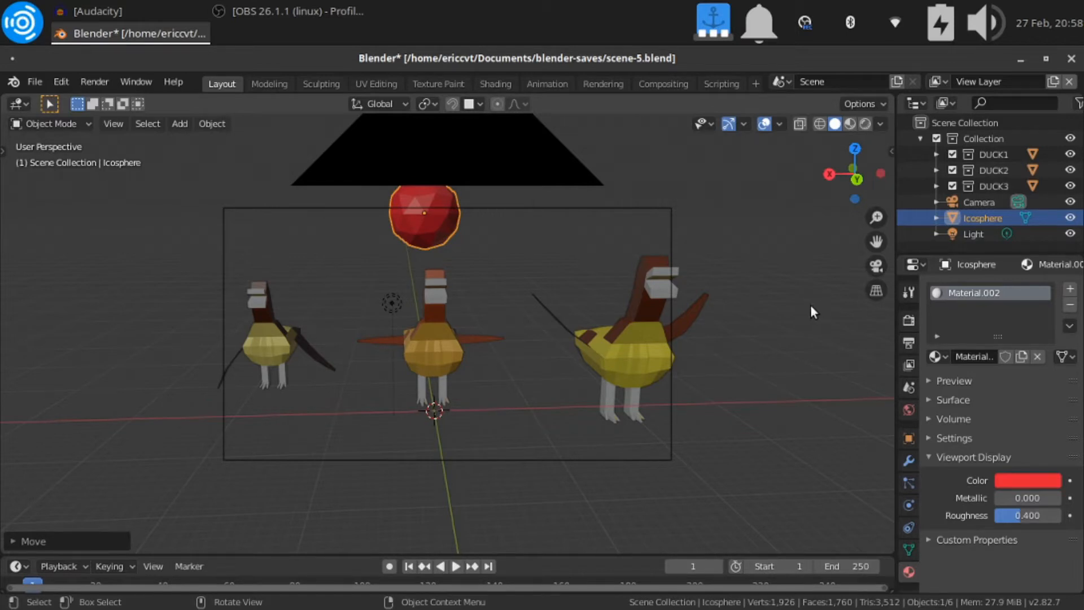
click(876, 265)
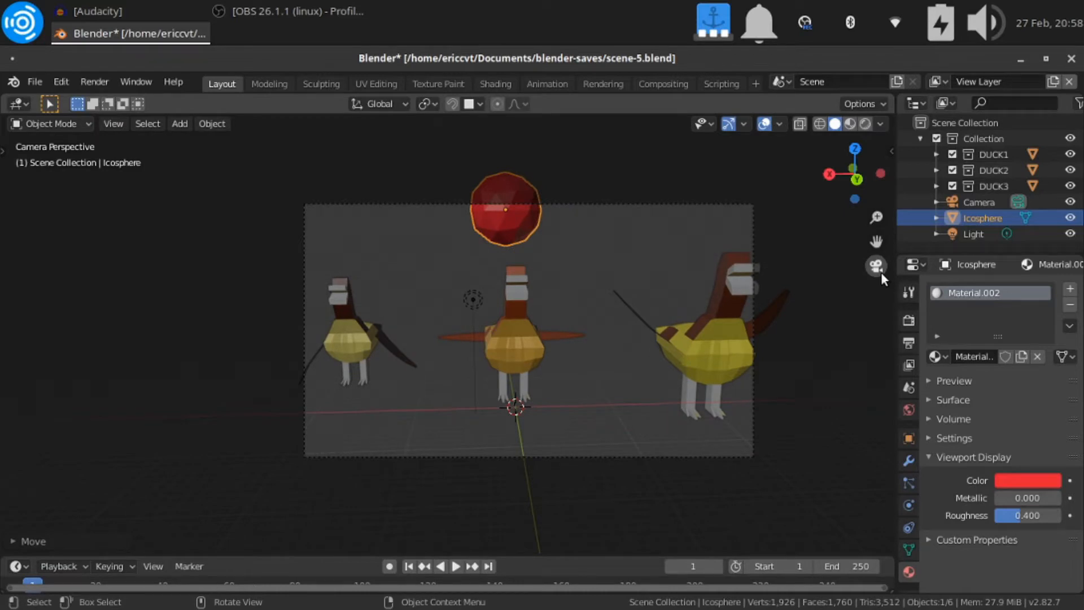
Select the camera, enable its background images and add an empty image slot
click(965, 201)
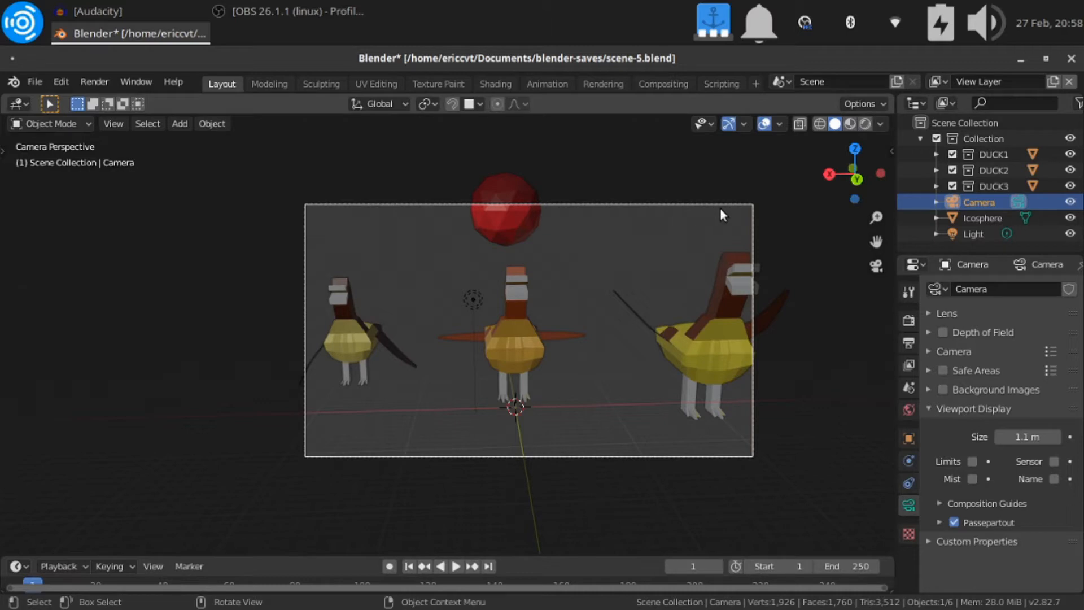
click(731, 205)
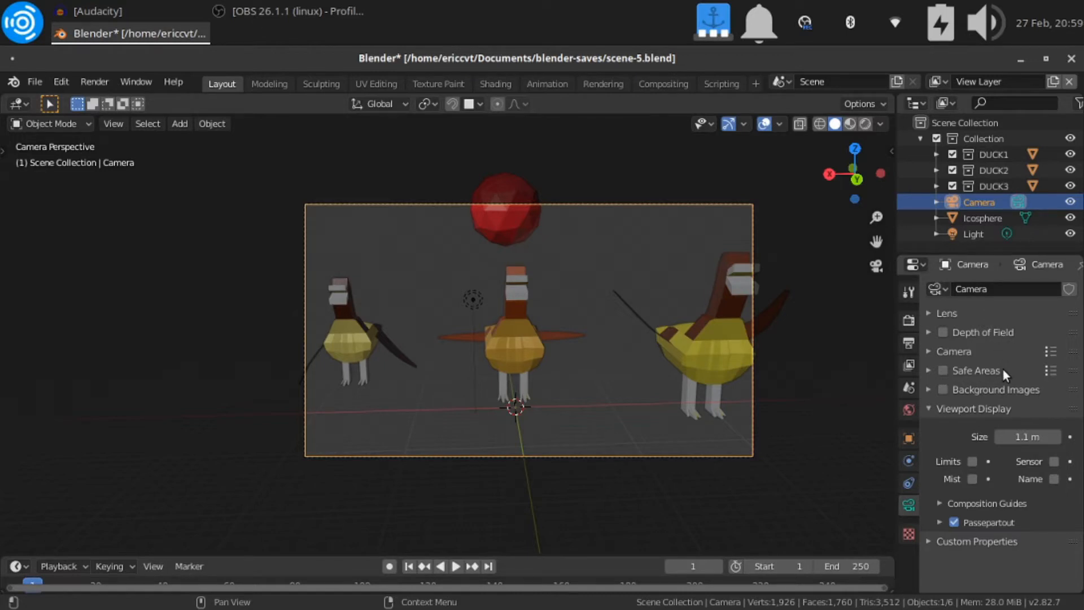
click(968, 412)
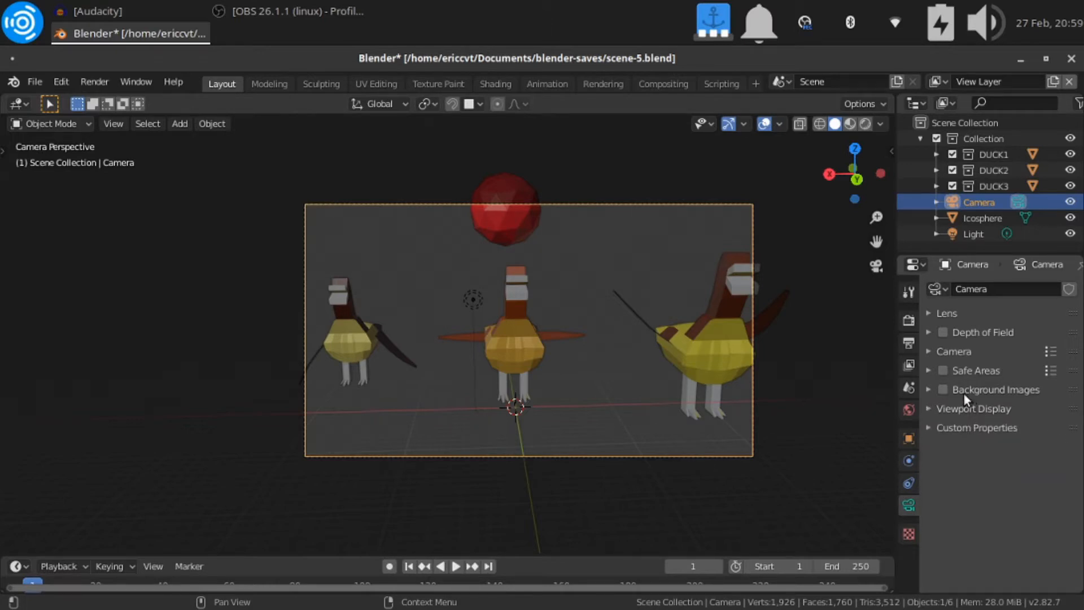
click(926, 389)
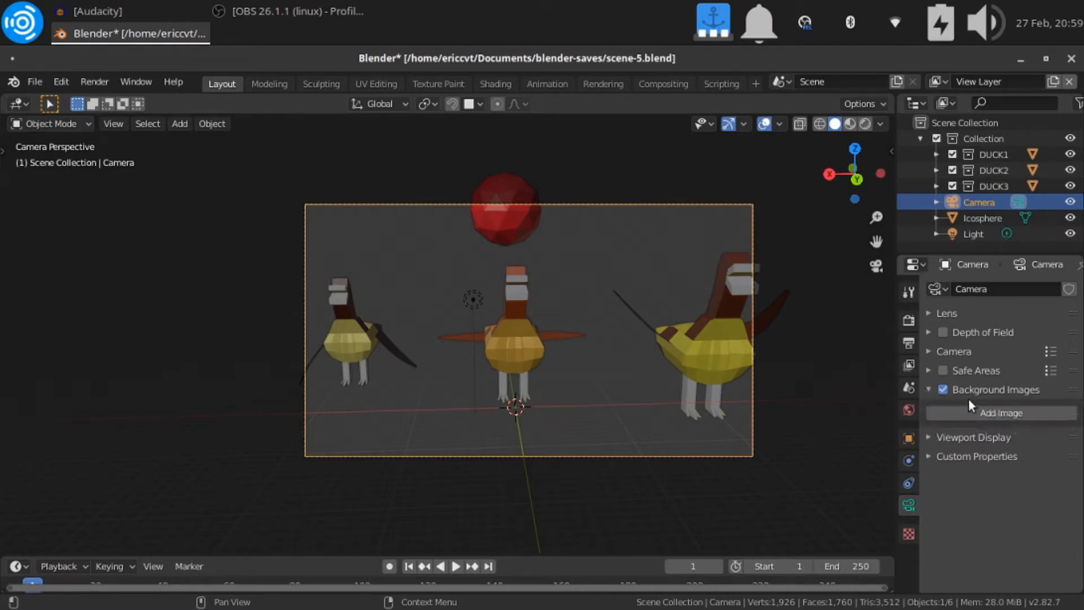
click(982, 412)
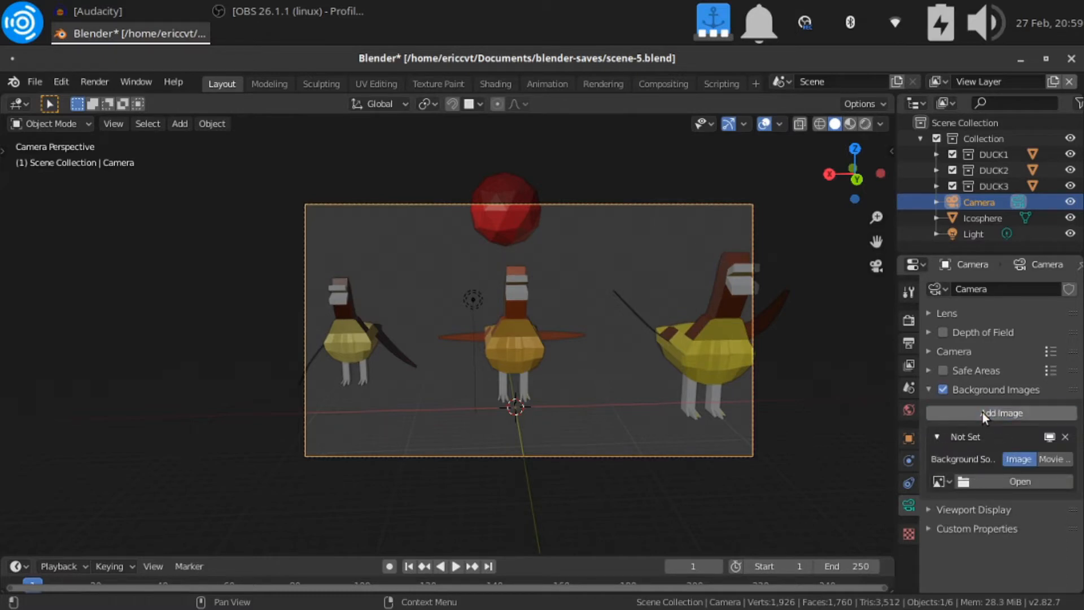
Load index.jpeg from the Pictures/space folder as the camera's background image
click(979, 479)
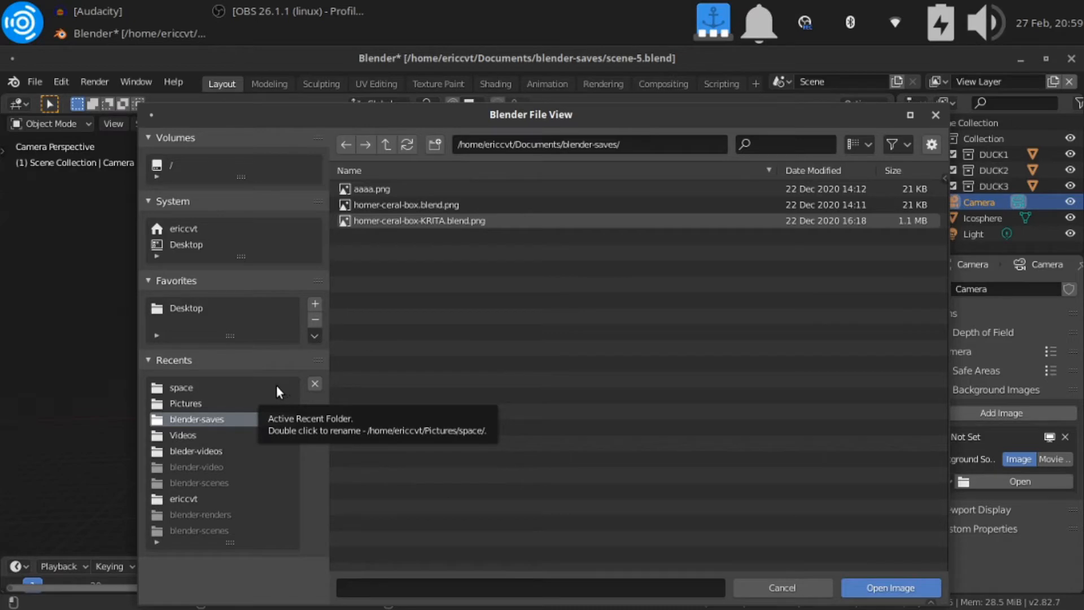
click(229, 401)
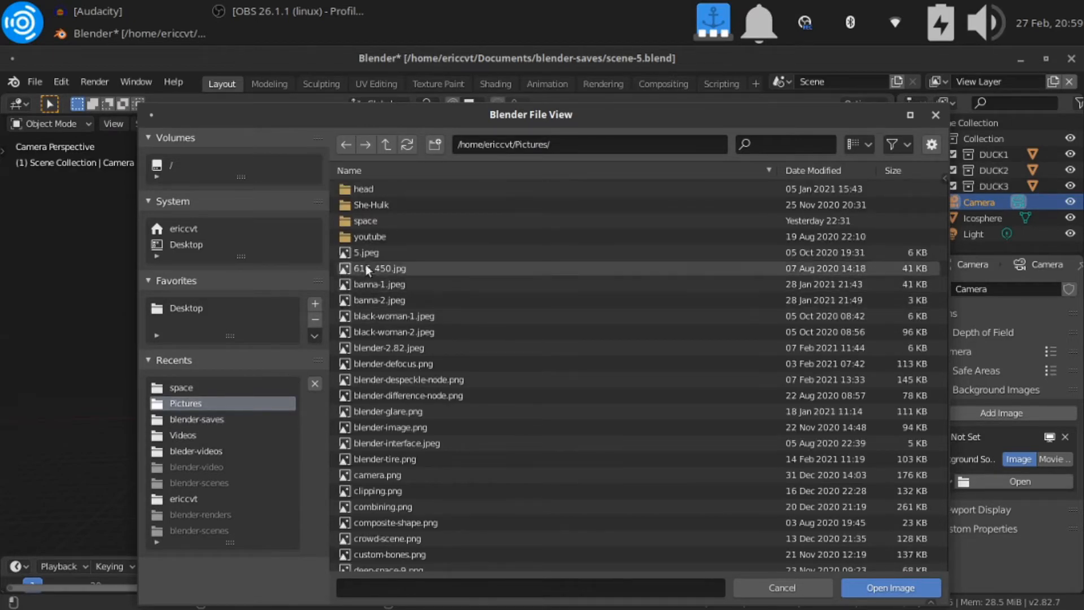
double_click(375, 221)
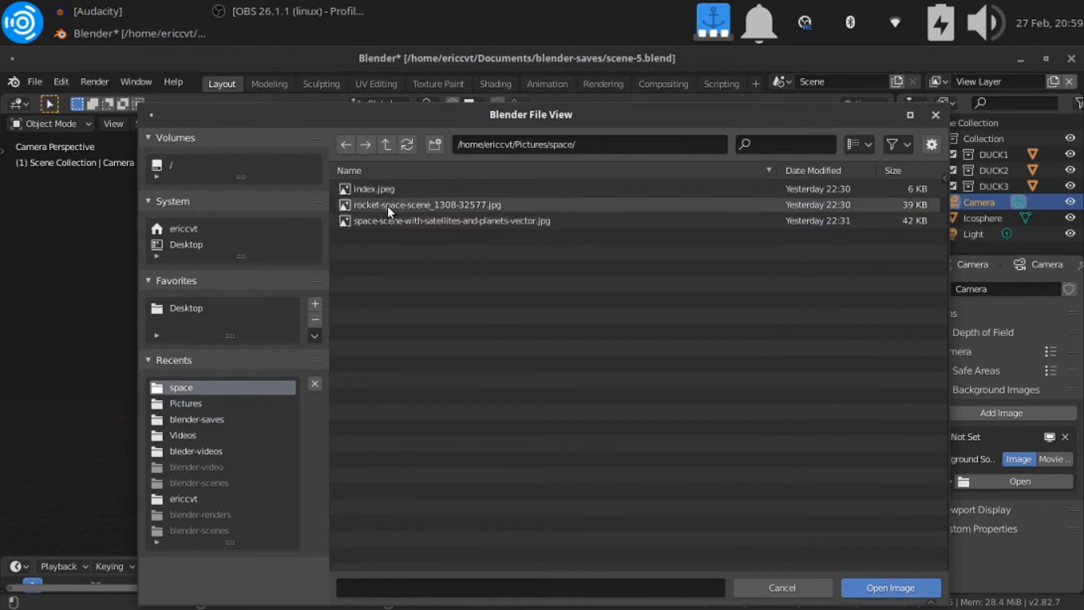
double_click(392, 188)
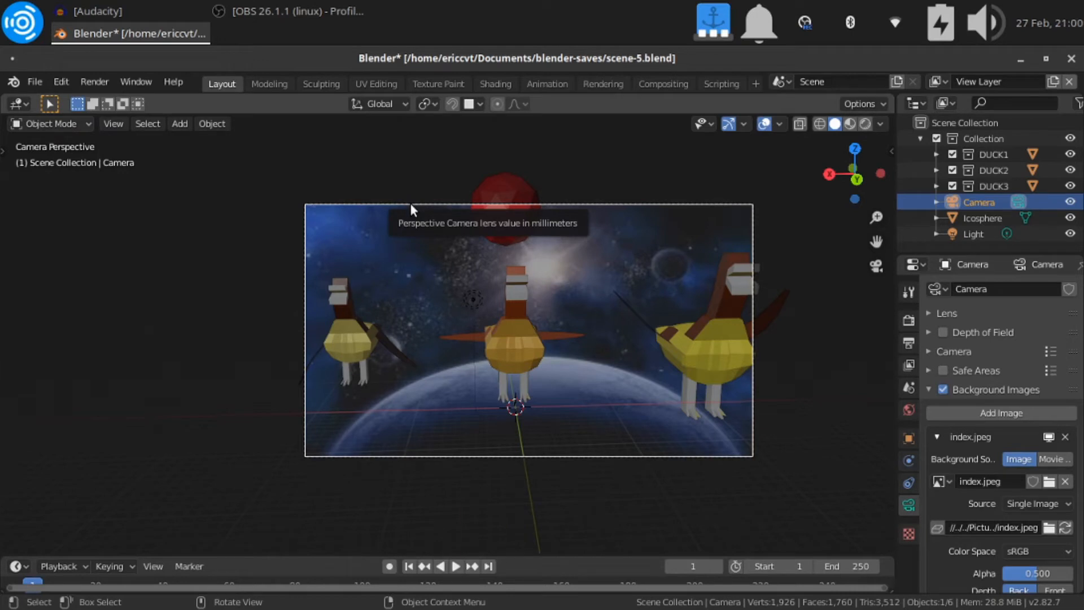
middle_drag(284, 245, 360, 247)
key(KP_0)
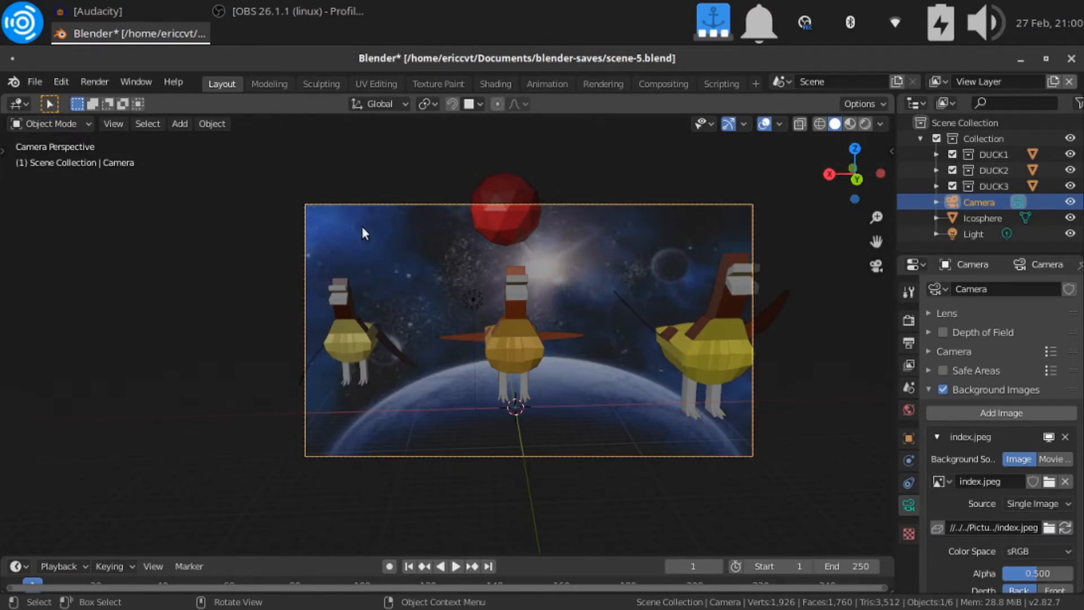
Set the Eevee render samples to 116
click(907, 293)
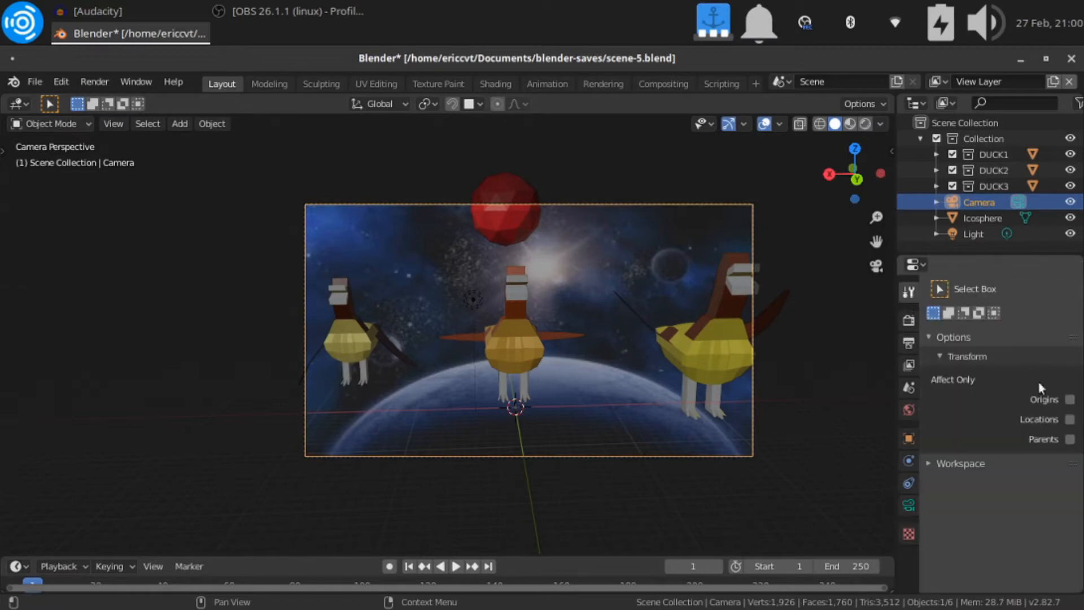
click(910, 321)
click(1041, 338)
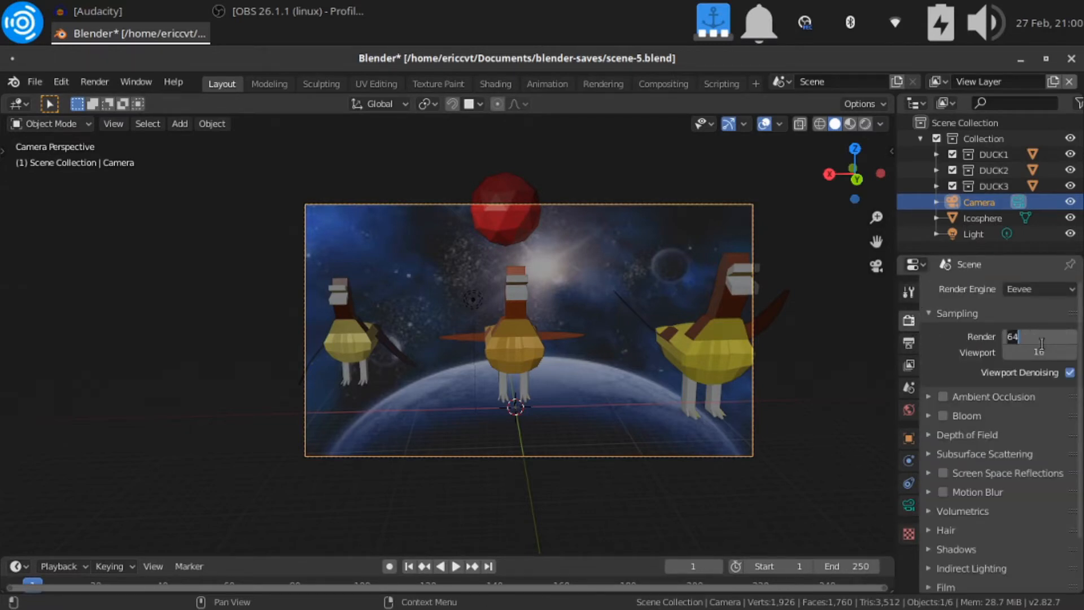
text(116)
key(Return)
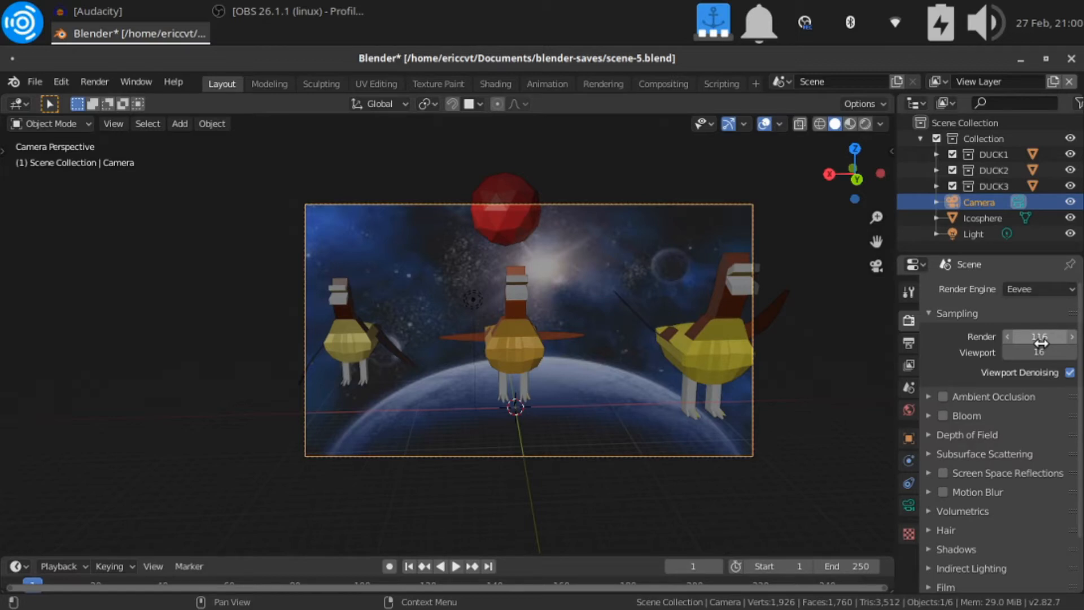
Render the current frame as a still image, examine the result up close and close the render window
click(96, 83)
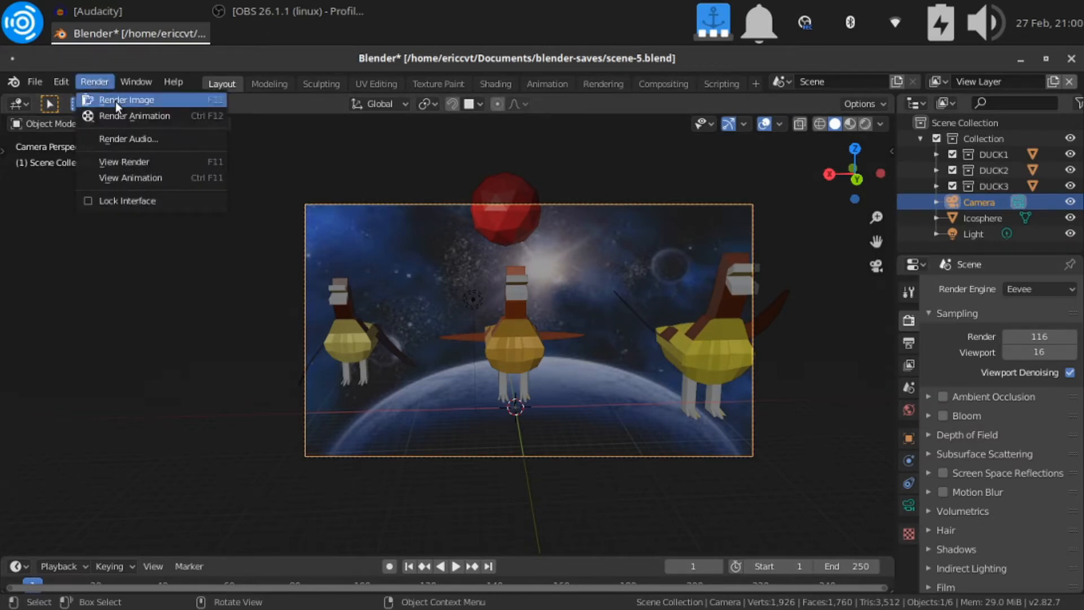
click(115, 101)
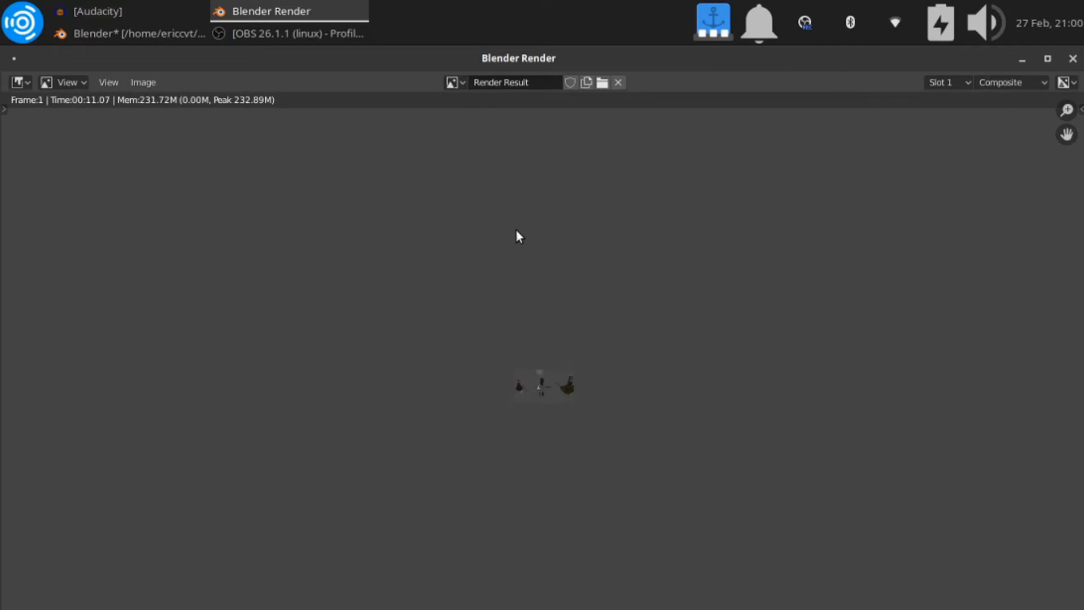
scroll(516, 229, up, 7)
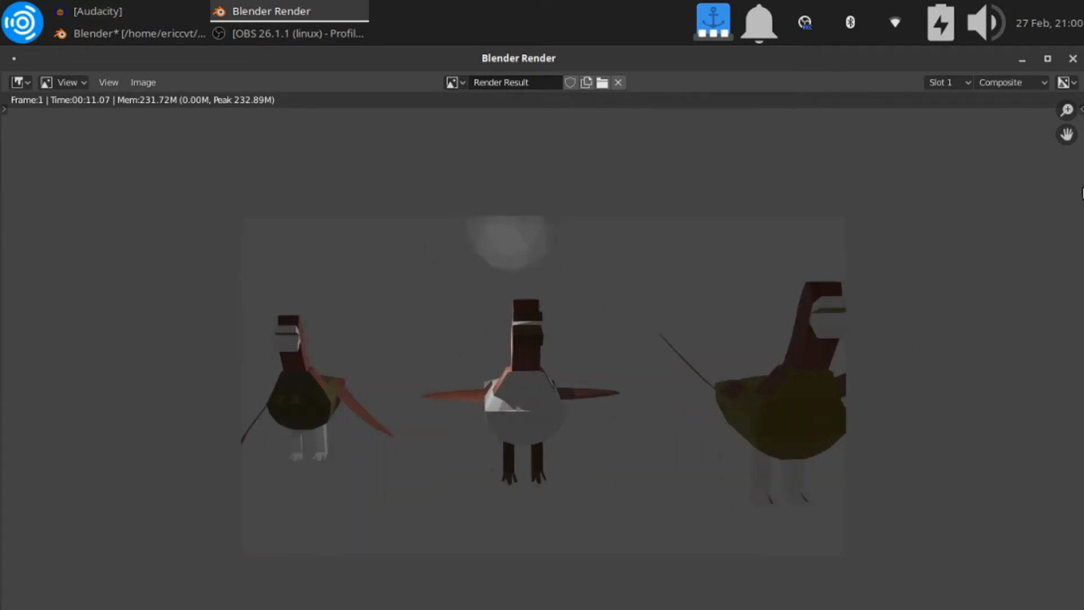
click(1072, 58)
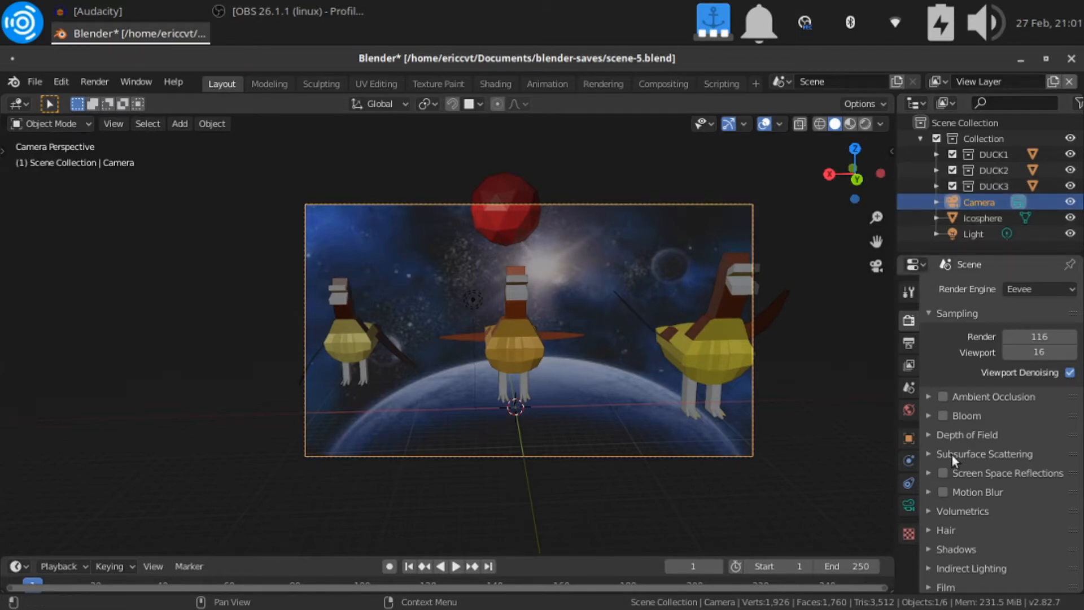
Replace the camera's background image with rocket-space-scene_1308-32577.jpg and finally with space-scene-with-satellites-and-planets-vector.jpg
scroll(959, 462, down, 3)
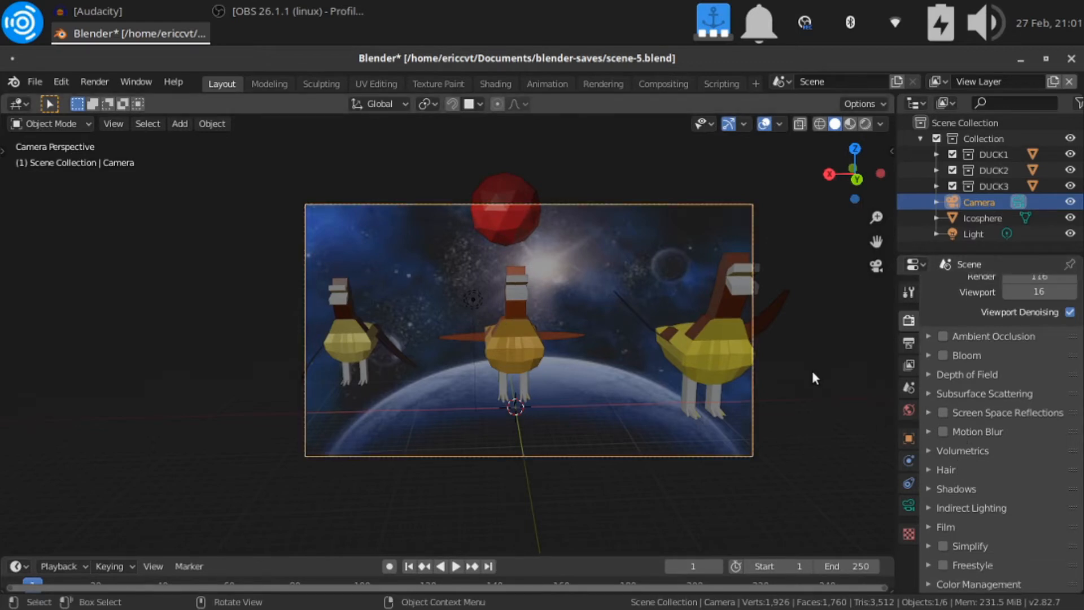
click(908, 505)
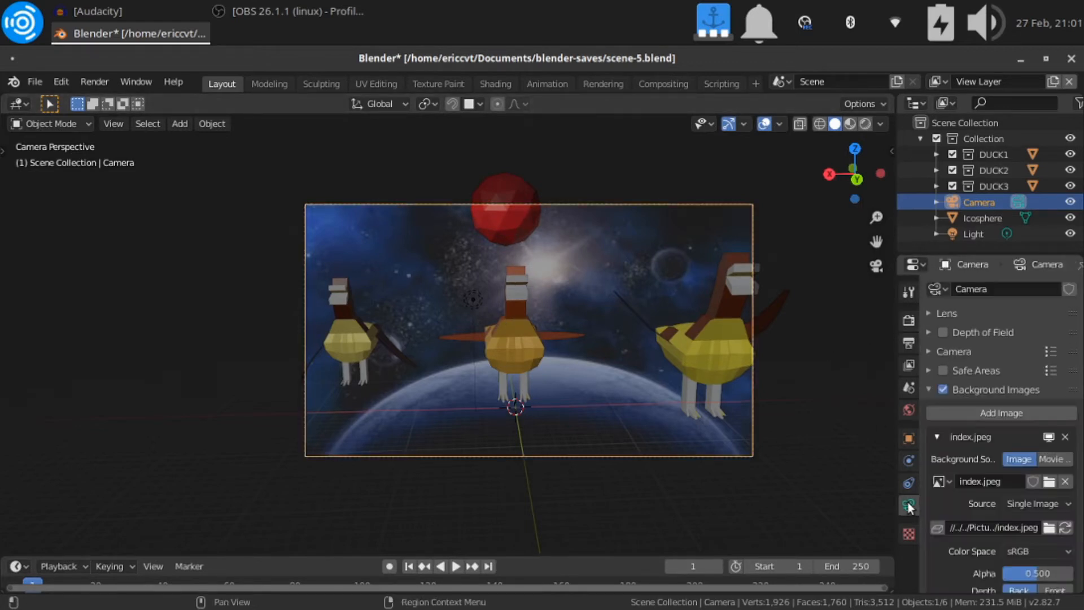
scroll(998, 487, down, 3)
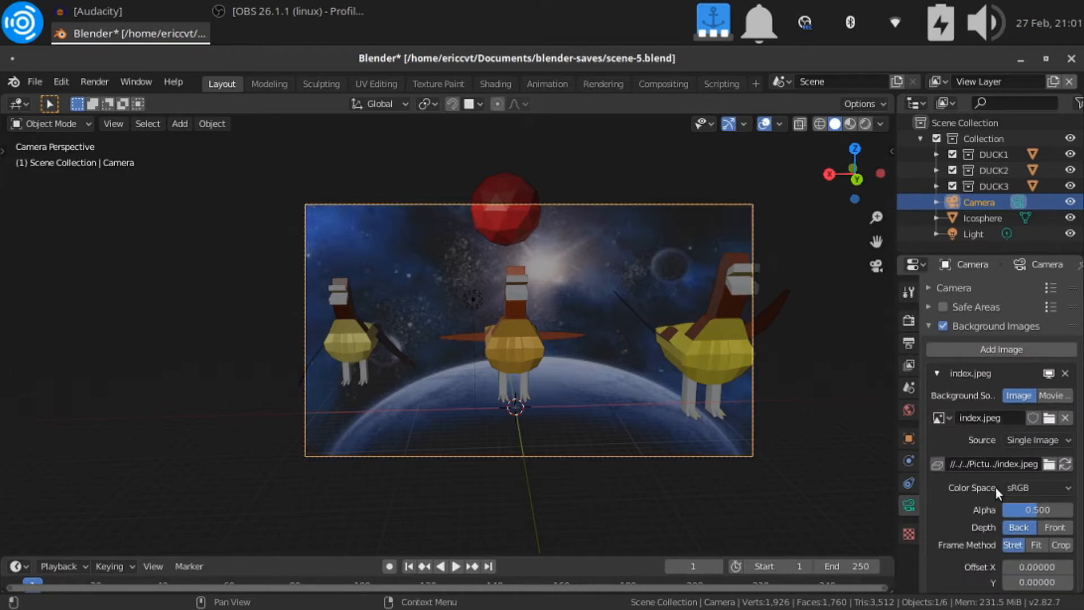
click(1046, 421)
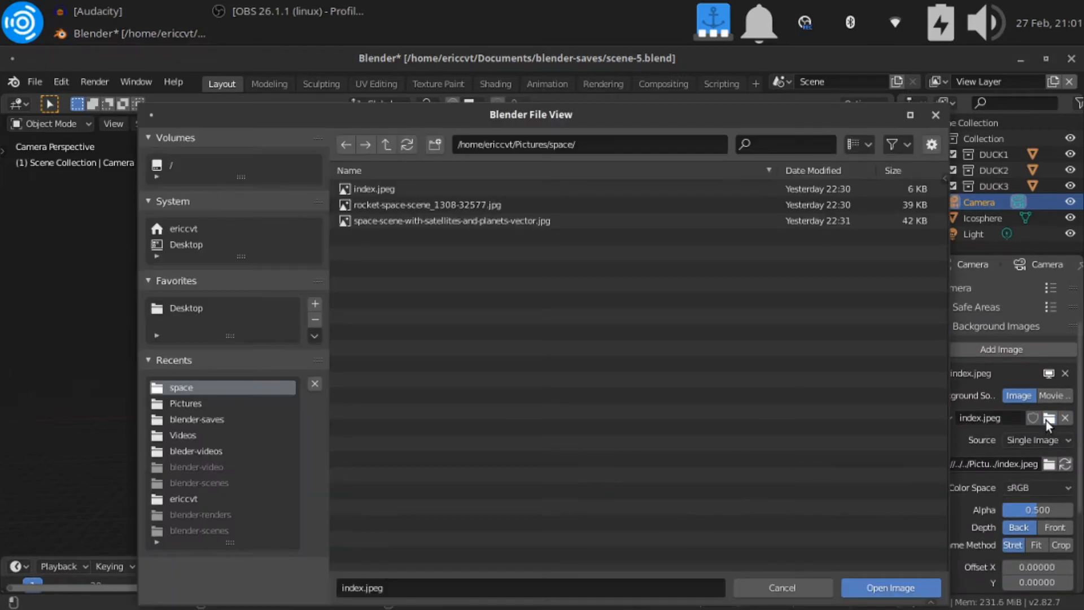
double_click(465, 199)
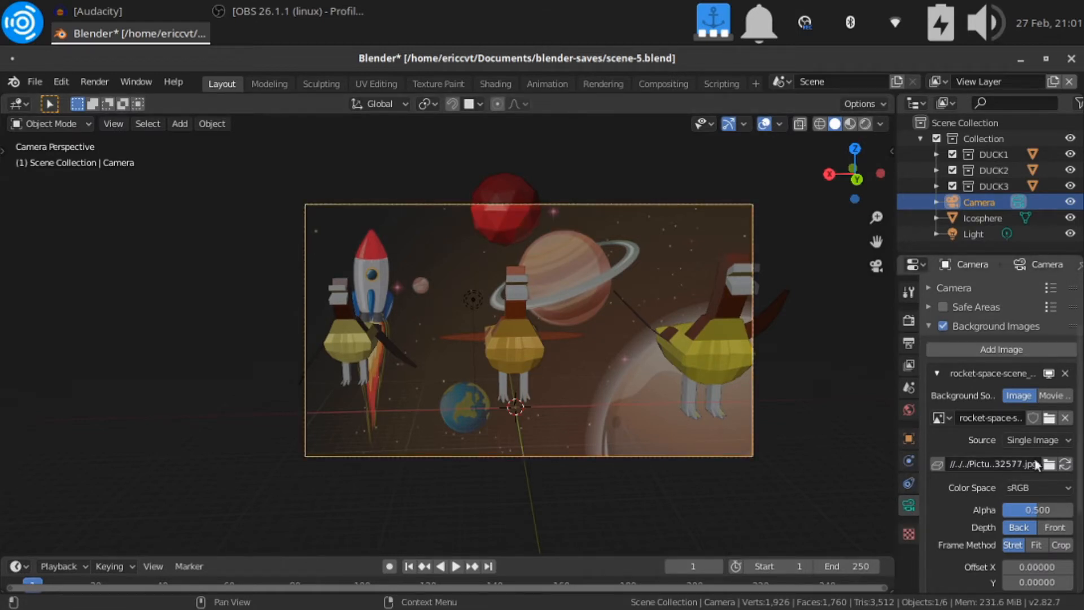
click(1049, 419)
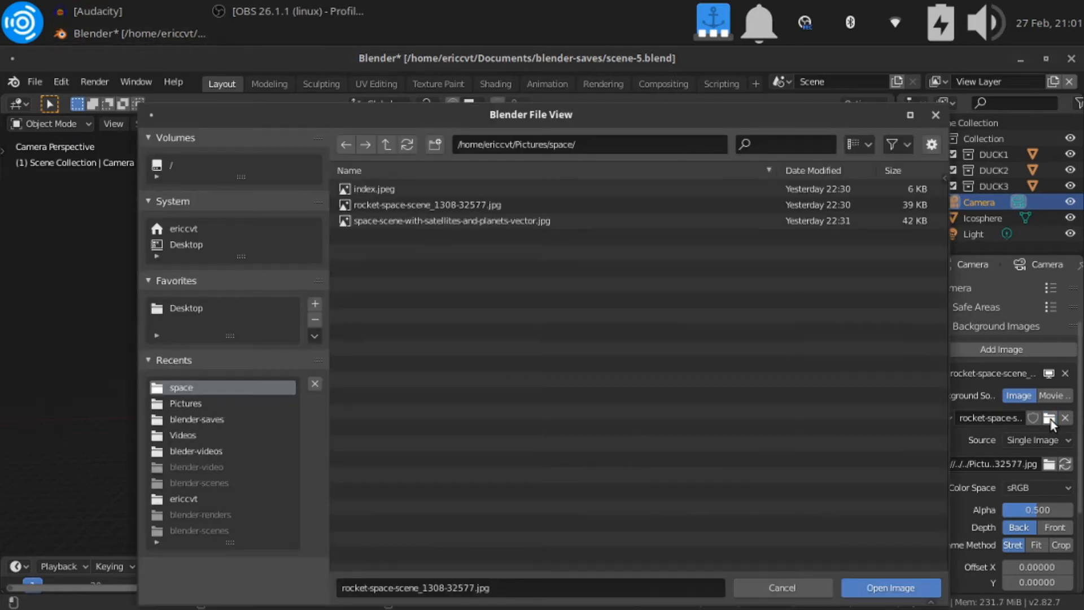
double_click(576, 221)
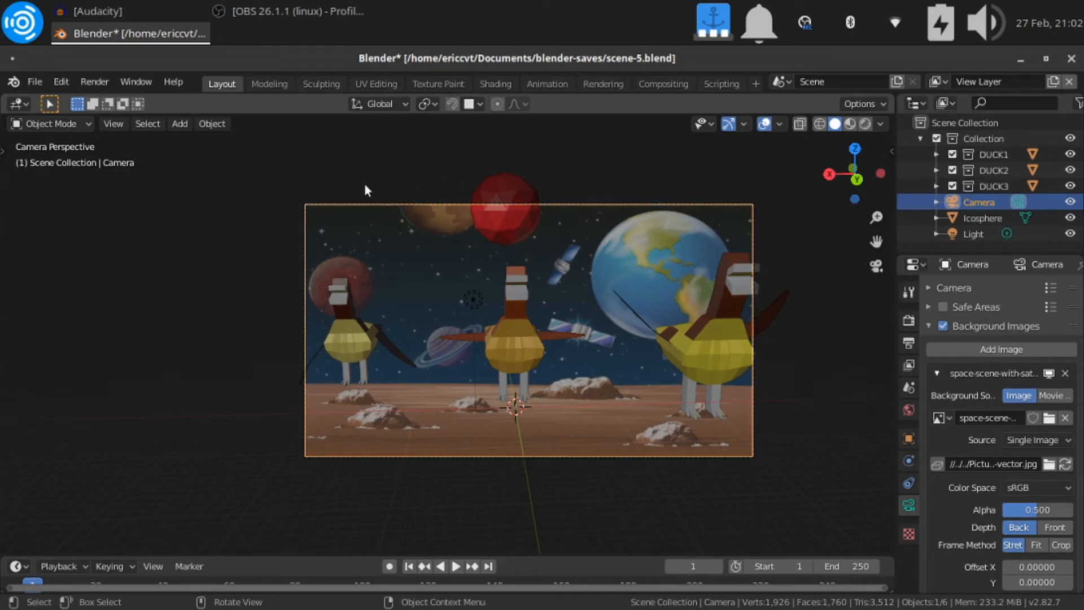
Search the add-ons in the preferences for "plane" to check the Import Images as Planes add-on
click(59, 83)
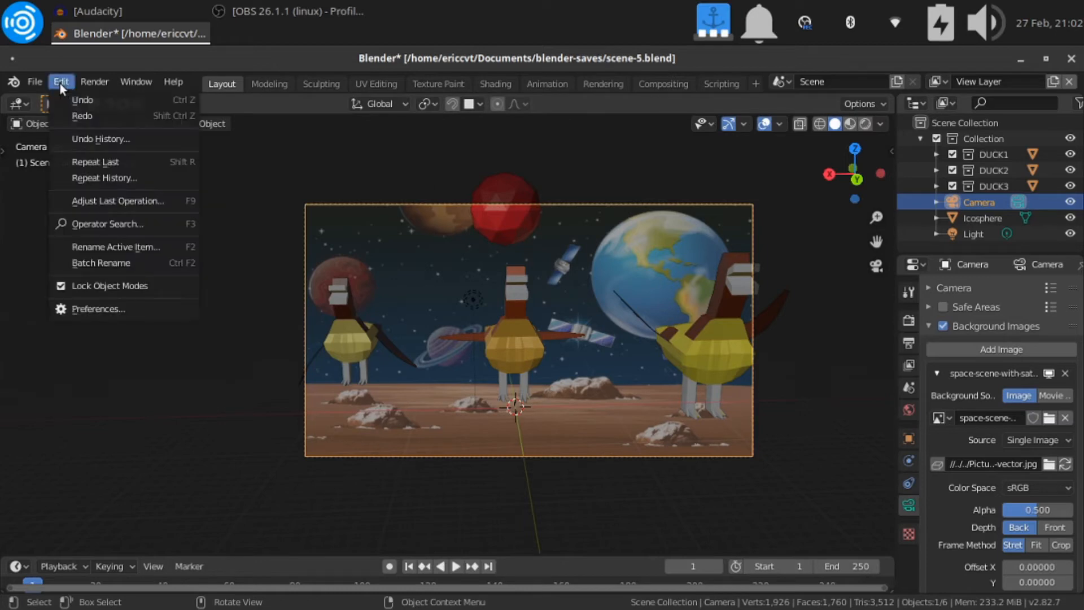
click(108, 308)
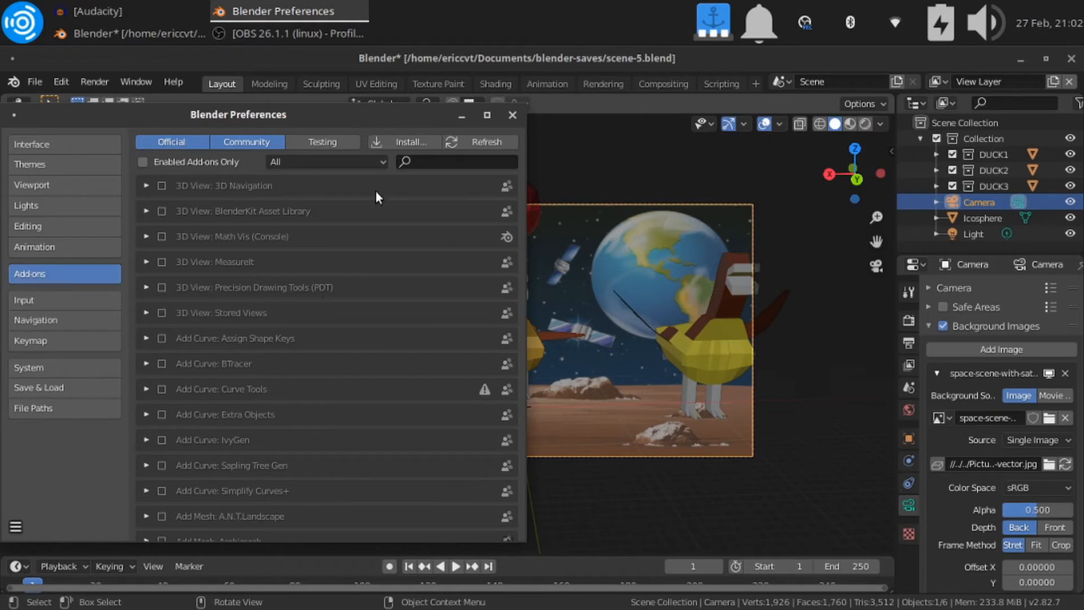
click(434, 164)
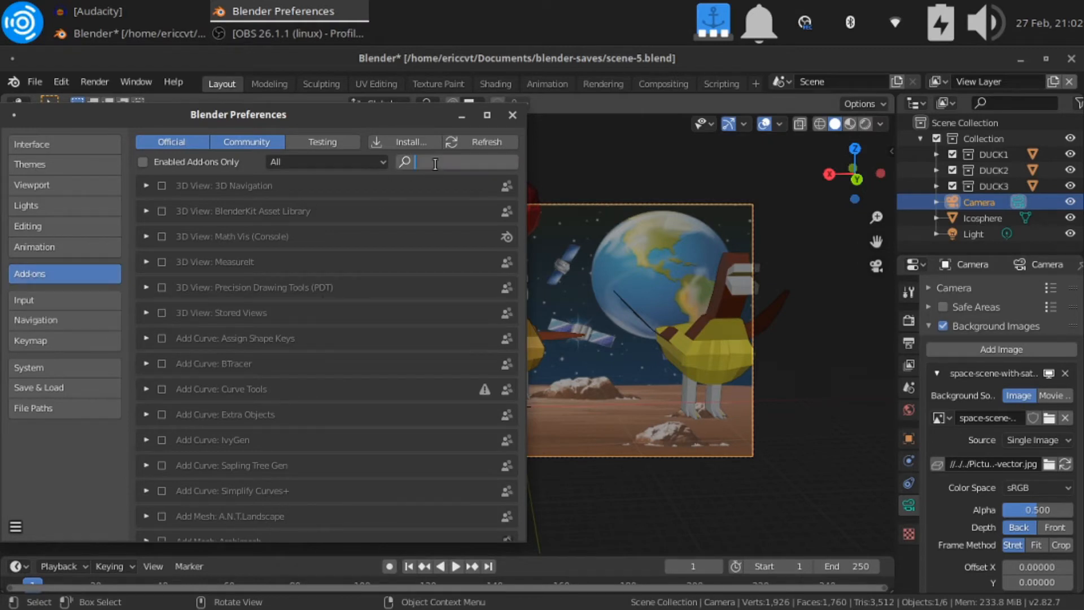
text(plan)
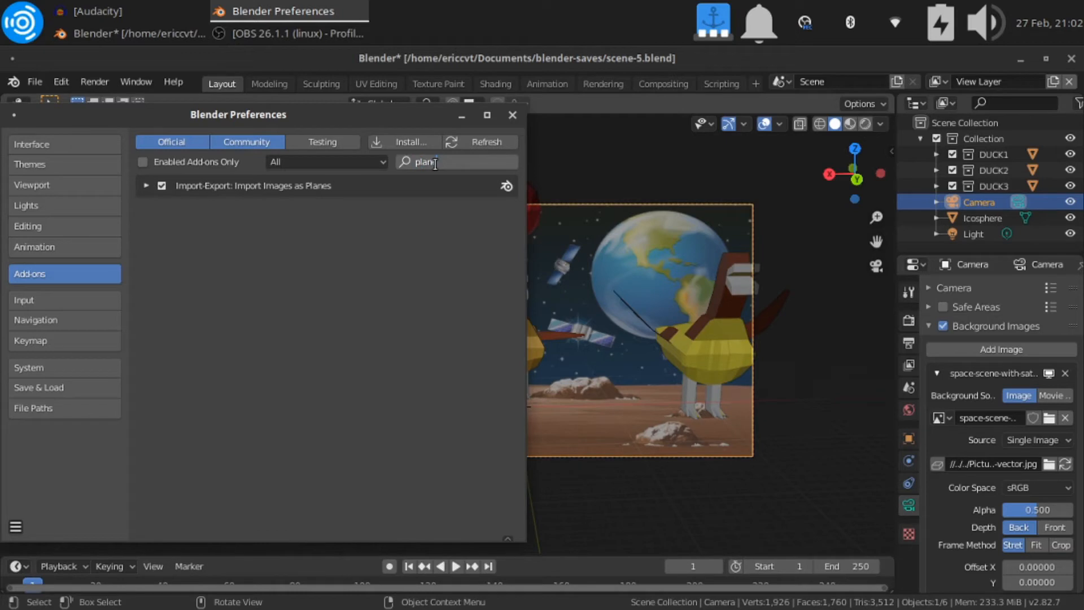
text(e)
key(Return)
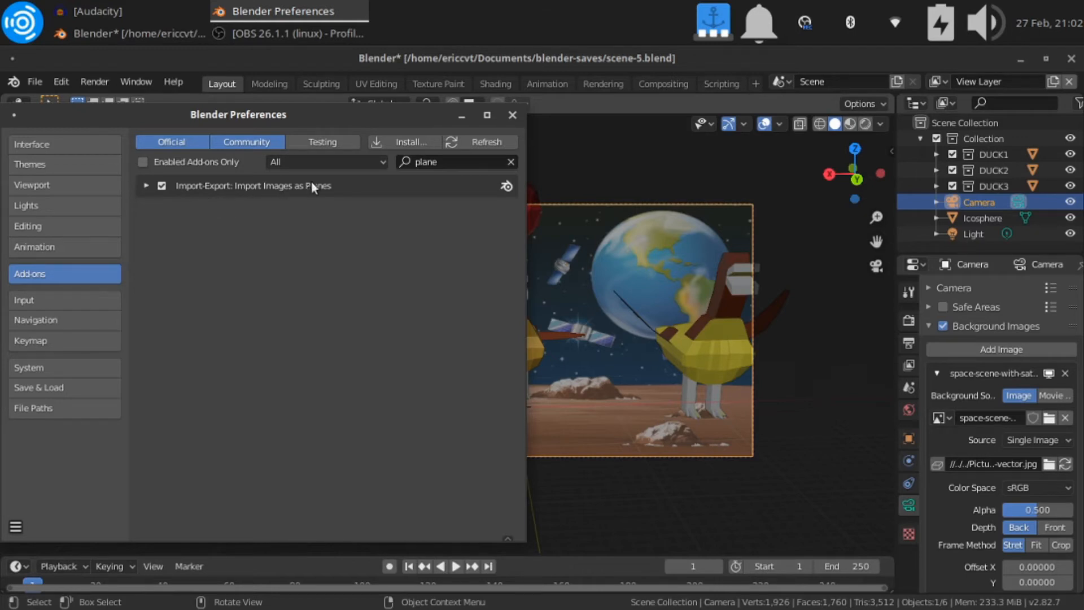
click(512, 115)
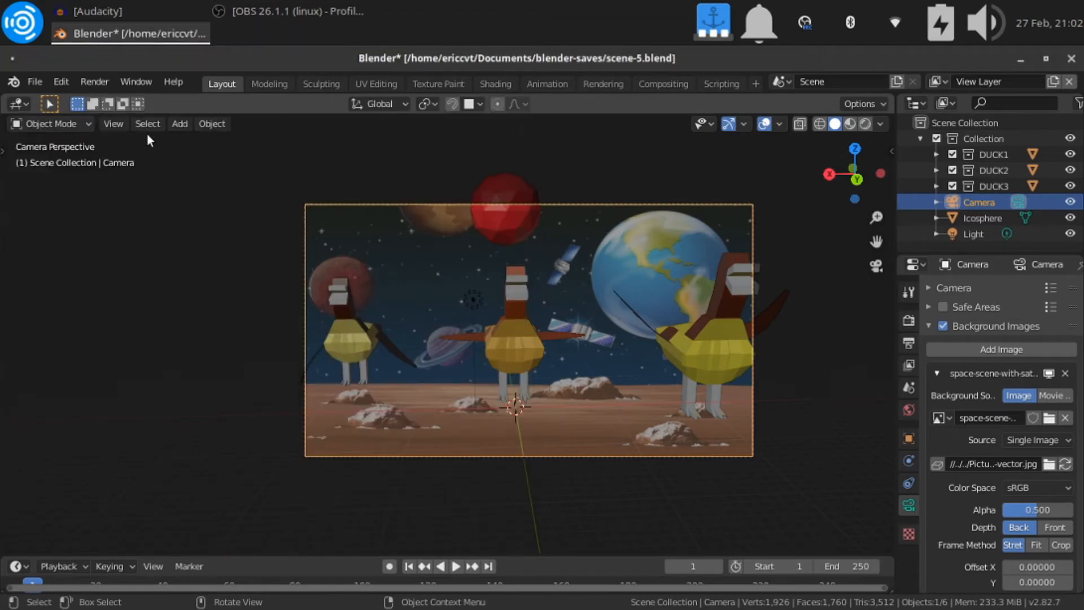
Import space-scene-with-satellites-and-planets-vector.jpg from the Pictures/space folder as an image plane
click(38, 83)
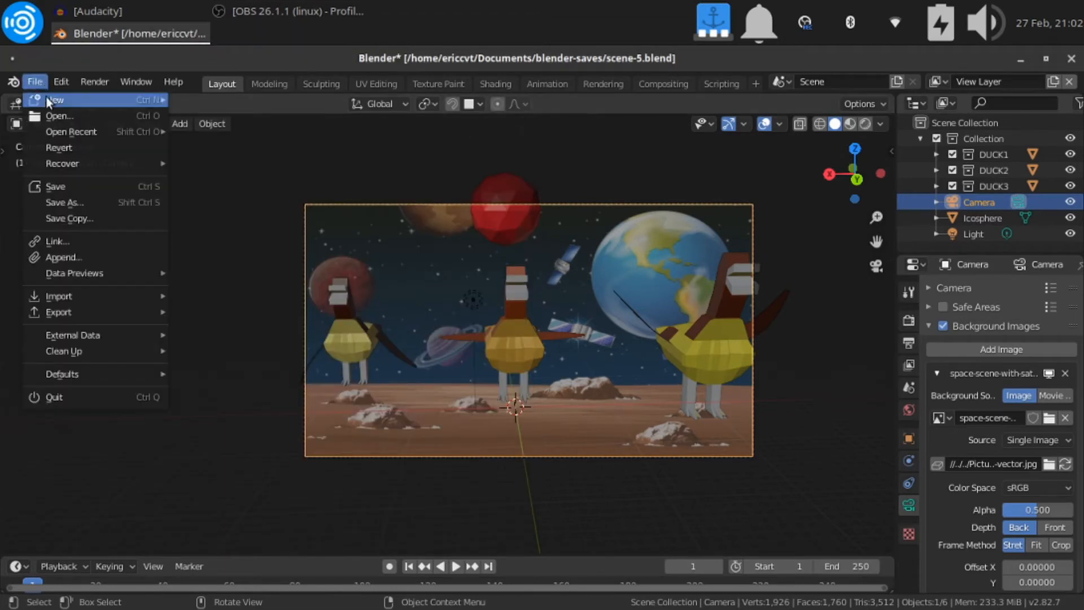
mouse_move(73, 293)
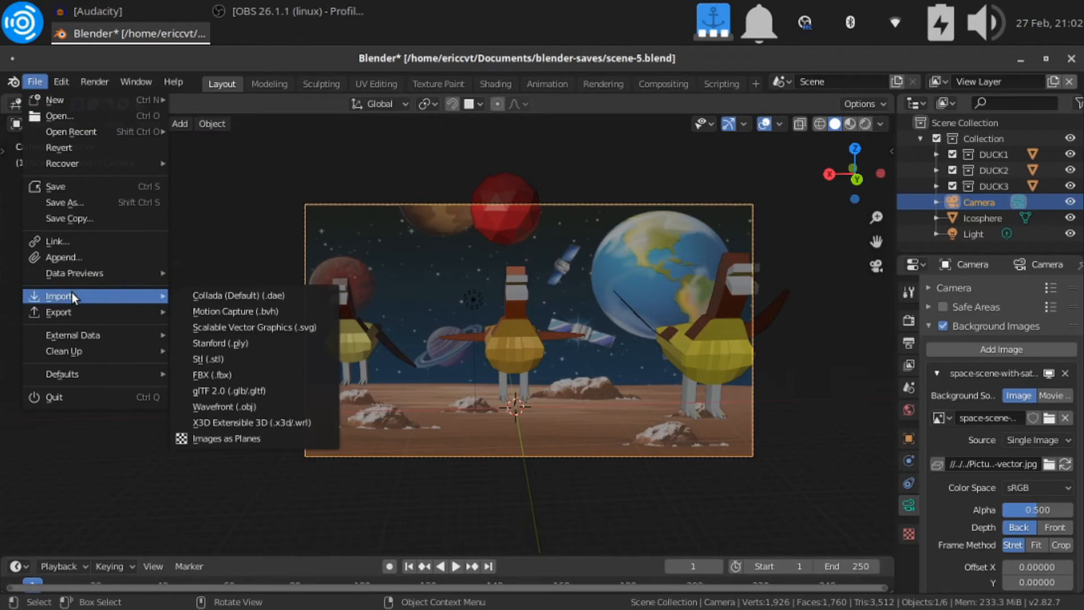
click(256, 438)
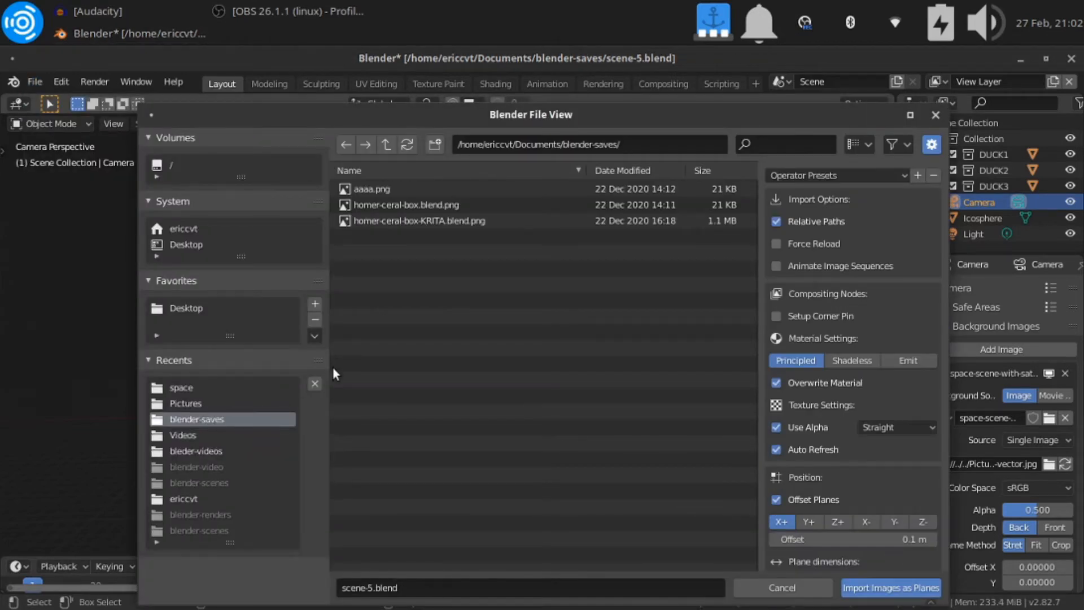
double_click(205, 404)
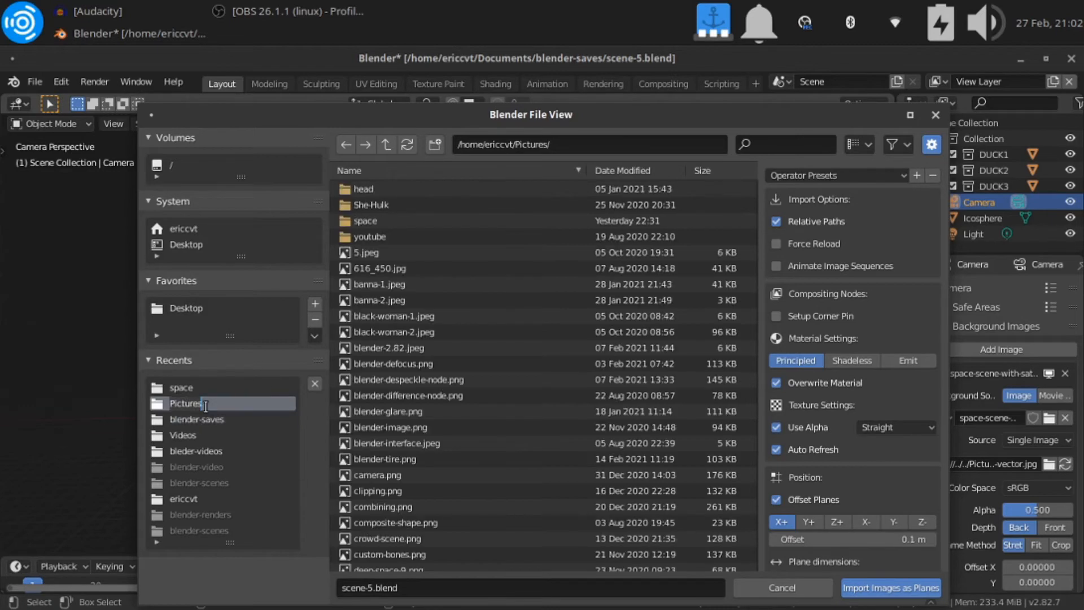
click(378, 220)
double_click(377, 220)
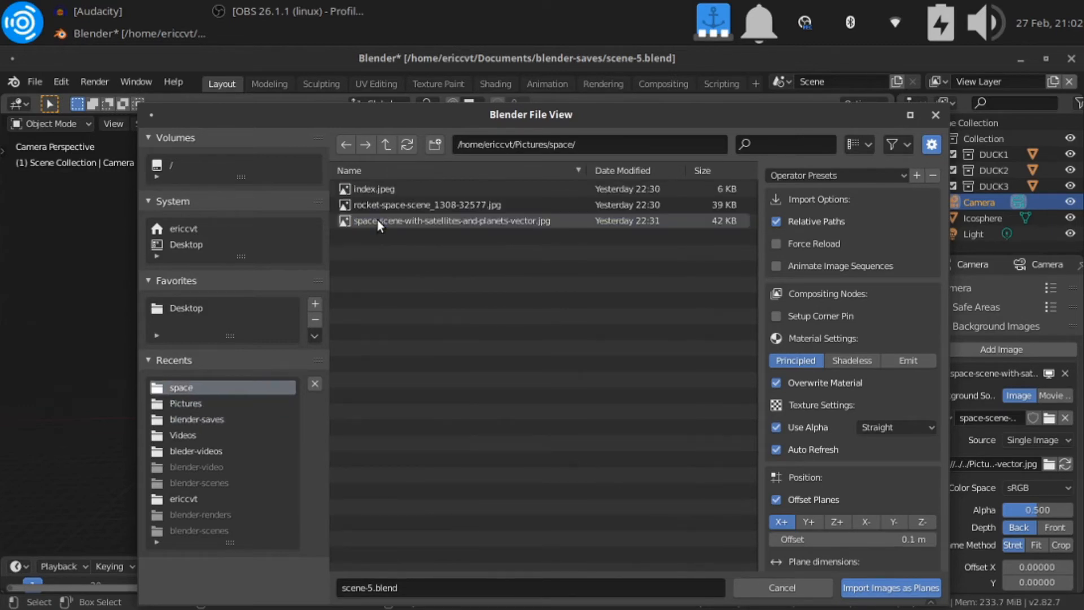
double_click(398, 222)
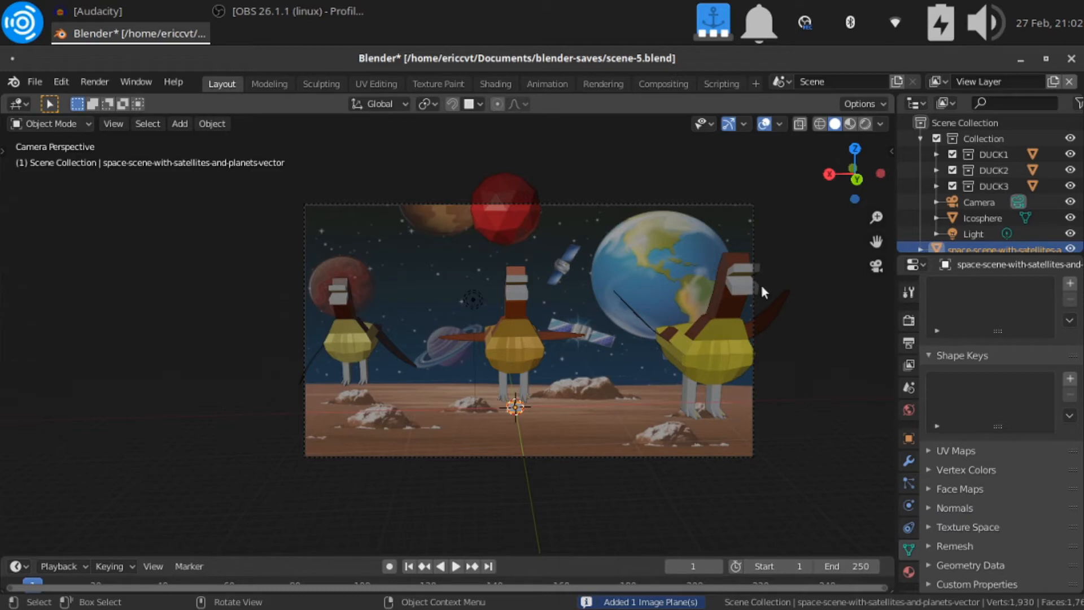
Switch the viewport to Material Preview shading, inspect the imported image plane up close and return to the camera view
click(850, 128)
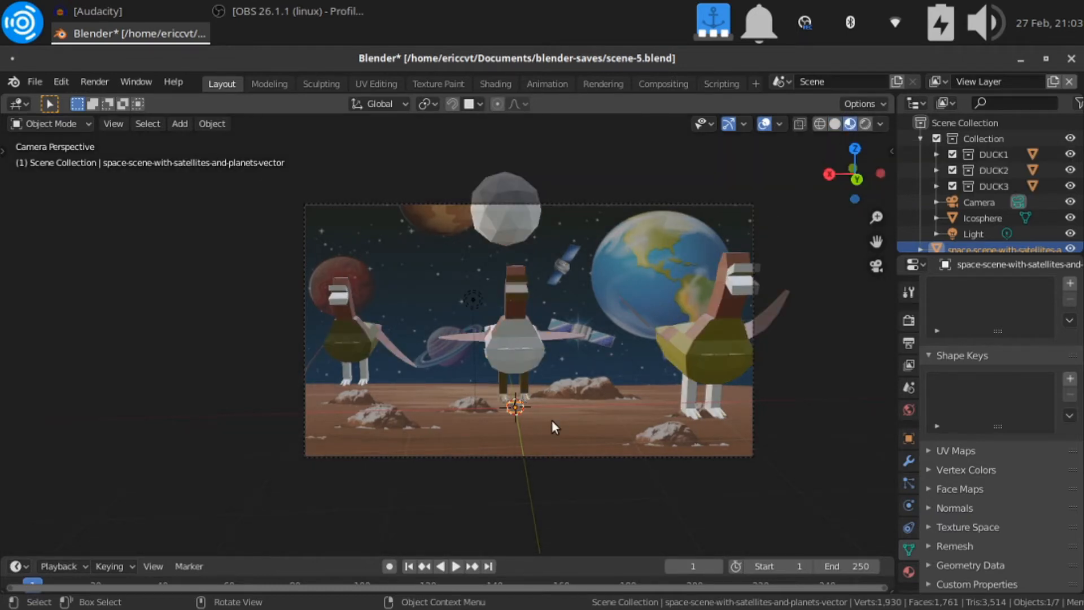
key(KP_Decimal)
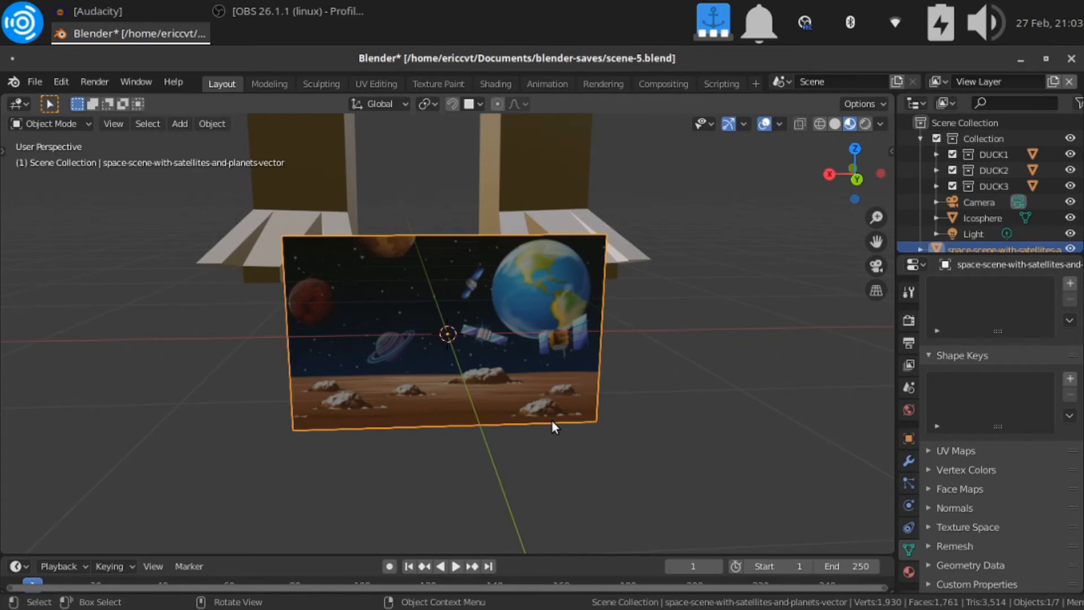
scroll(551, 419, down, 12)
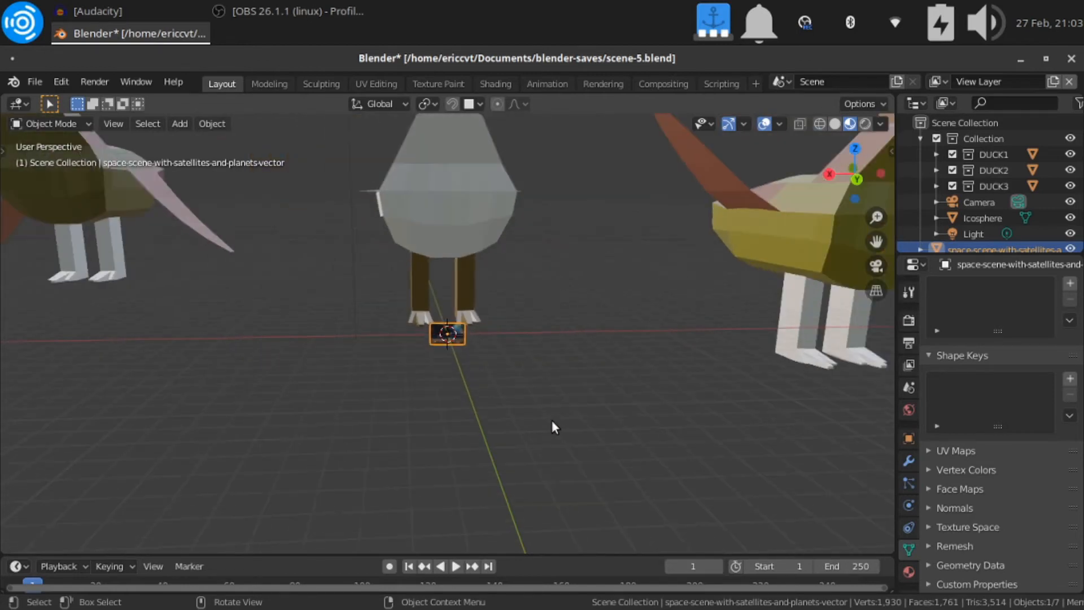
scroll(551, 419, down, 2)
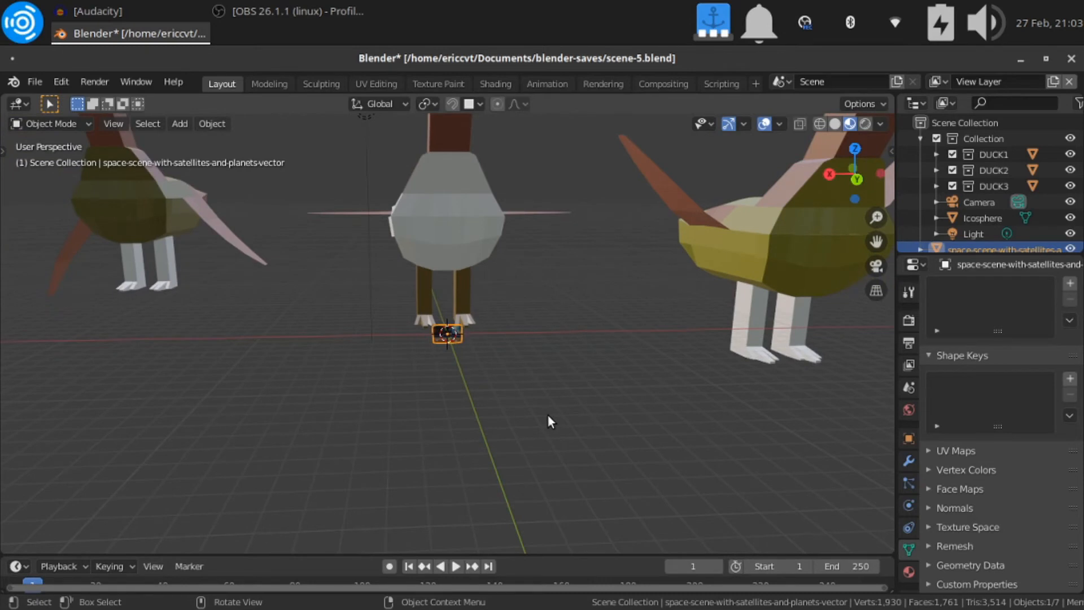
key(KP_0)
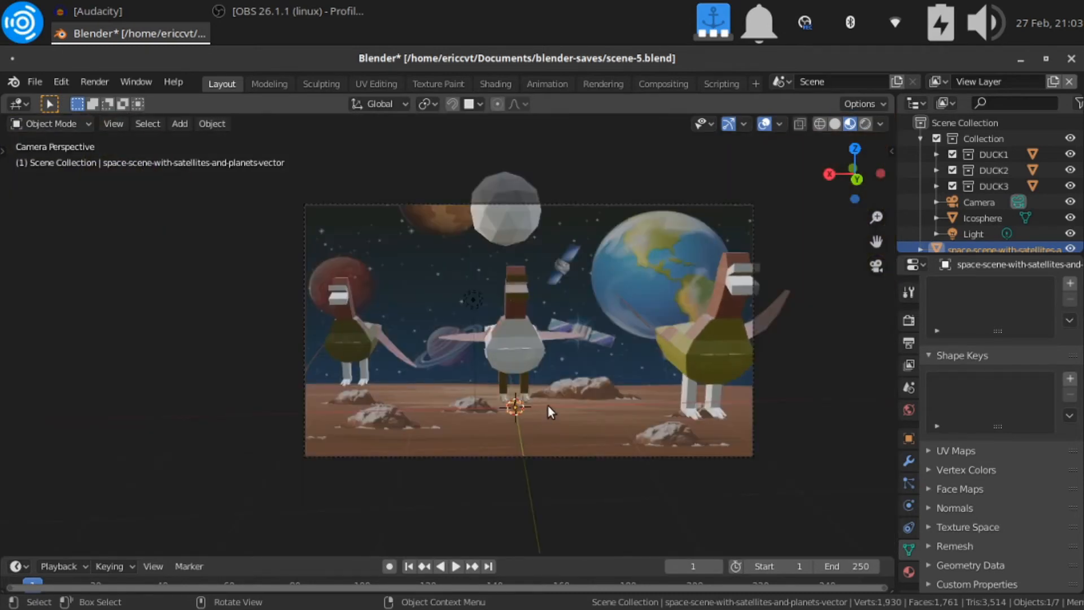
Scale the image plane up to more than 15 times its size, raise it about 4.2 m along Z and enlarge it further
key(s)
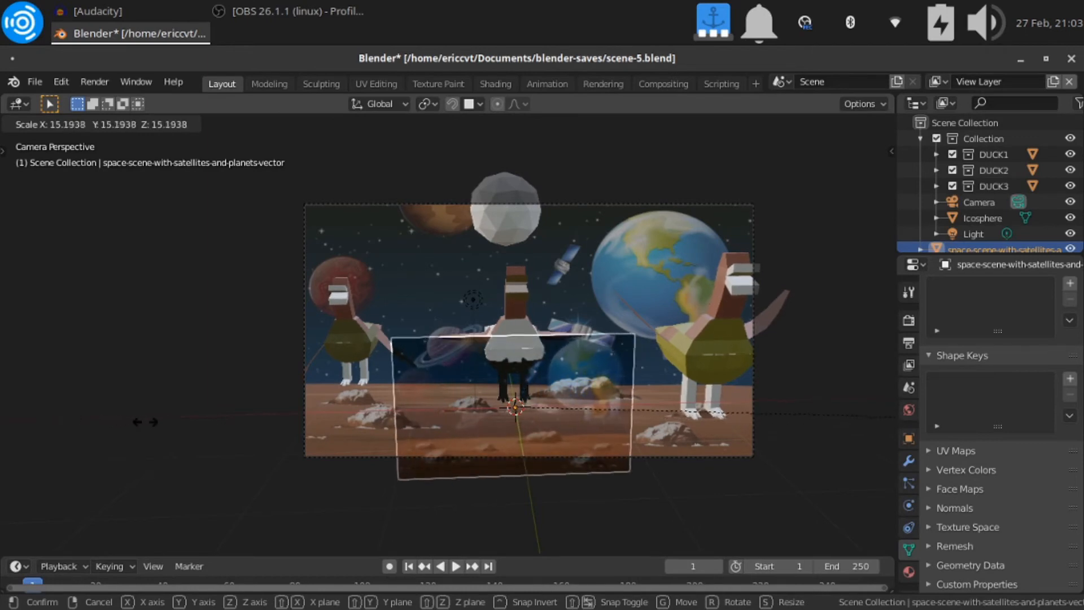
click(271, 417)
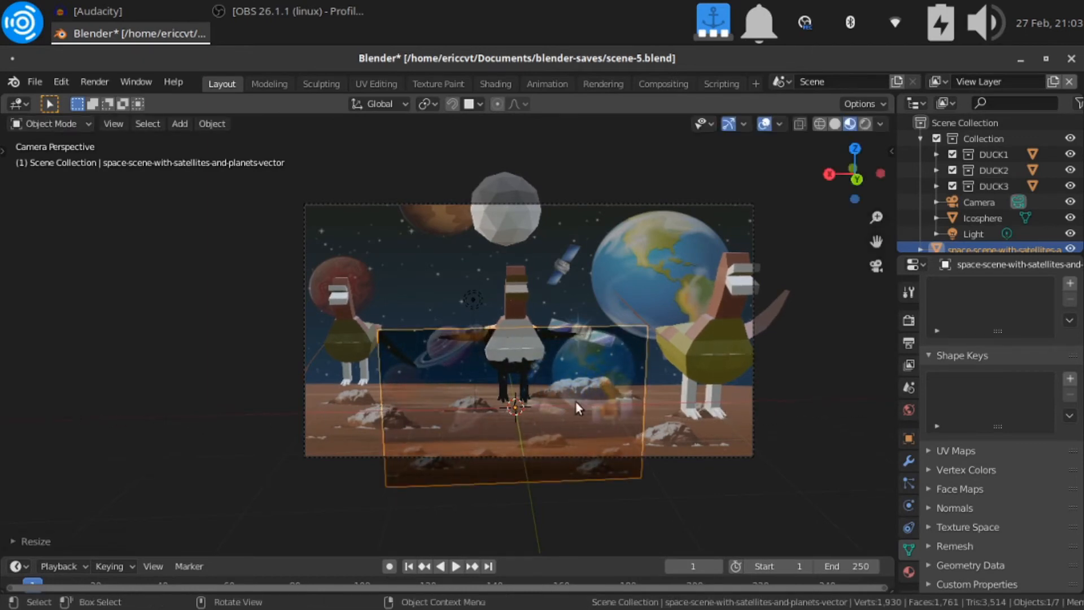
key(g)
key(z)
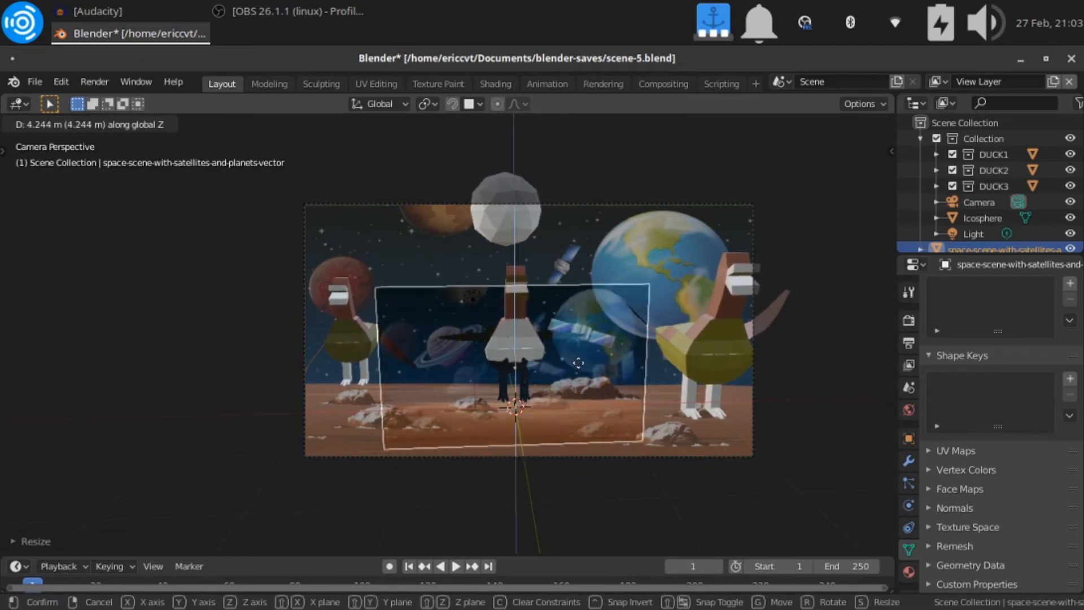
click(577, 368)
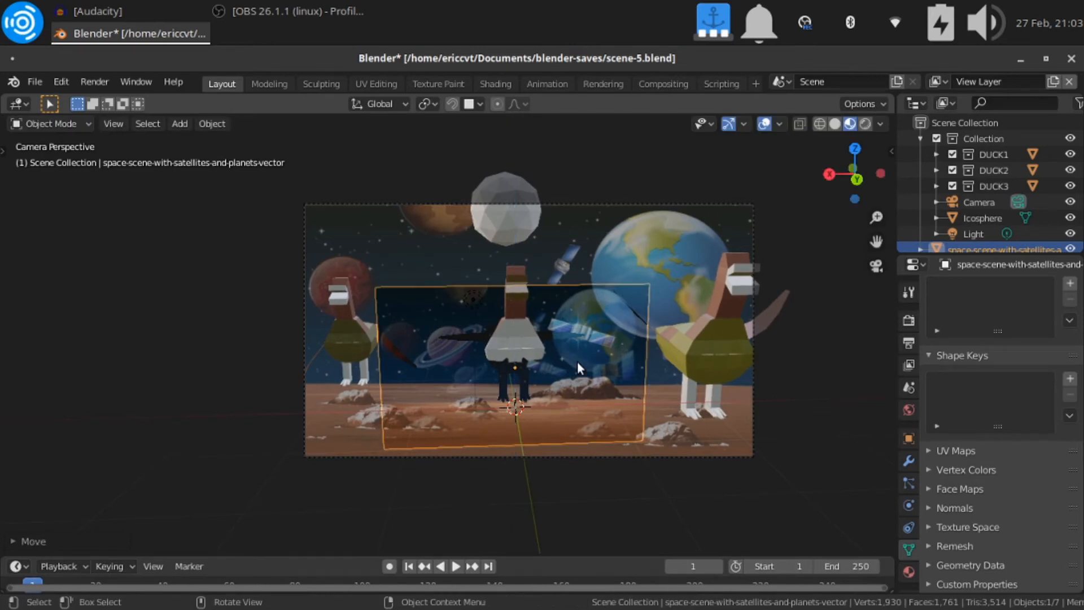
key(s)
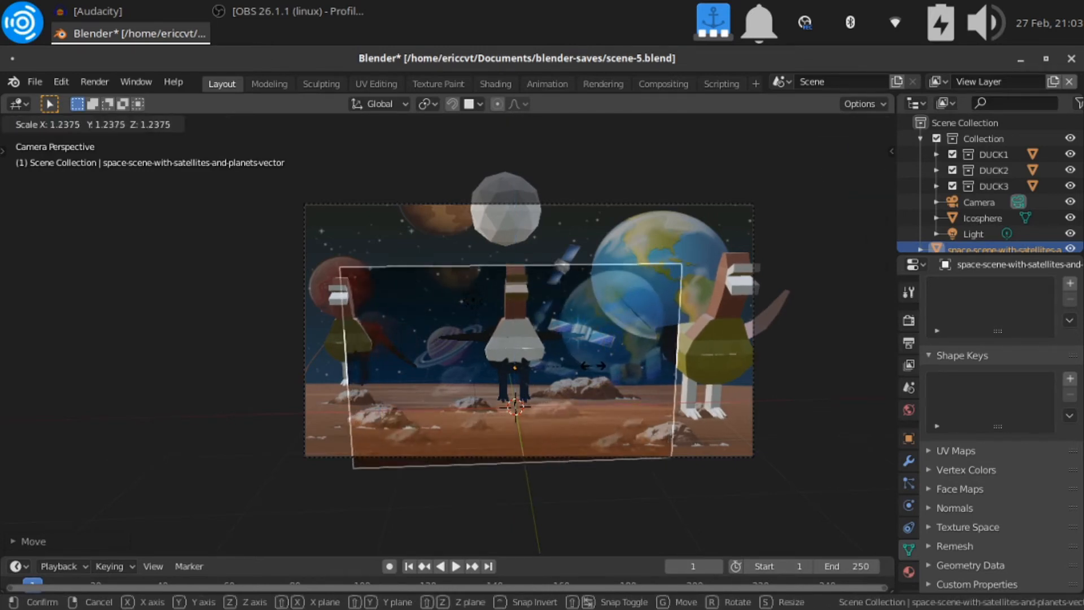
click(605, 369)
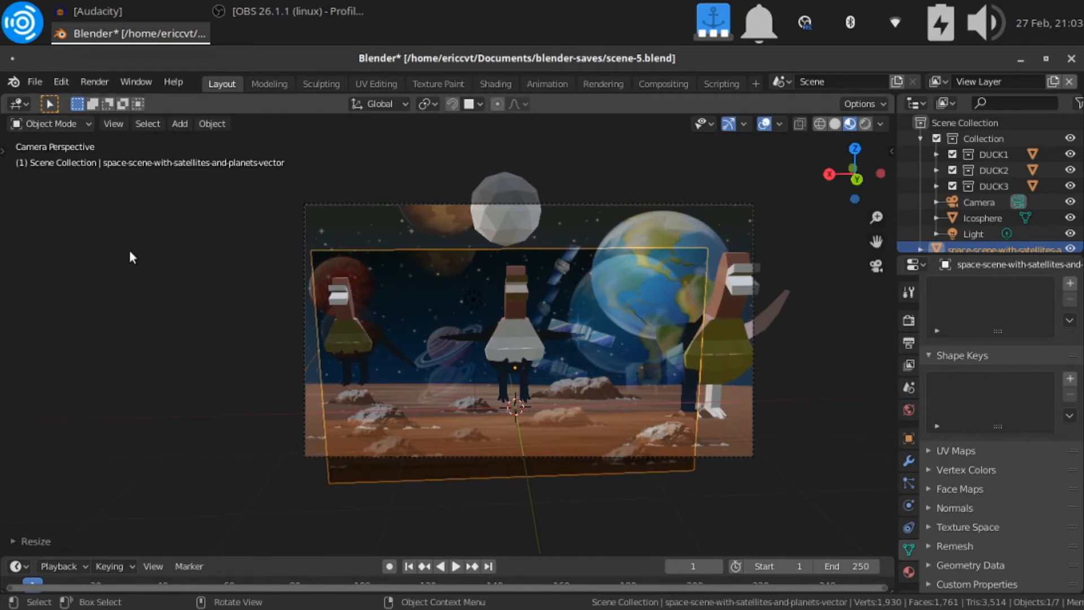
Rotate the image plane slightly about the global X axis to straighten it against the camera frame
key(t)
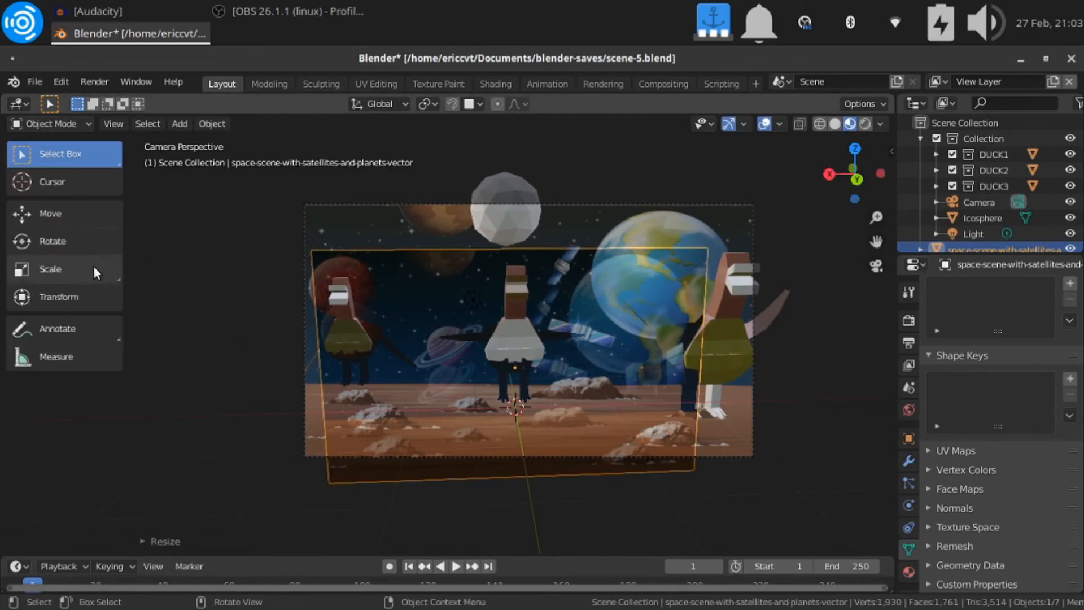
click(85, 241)
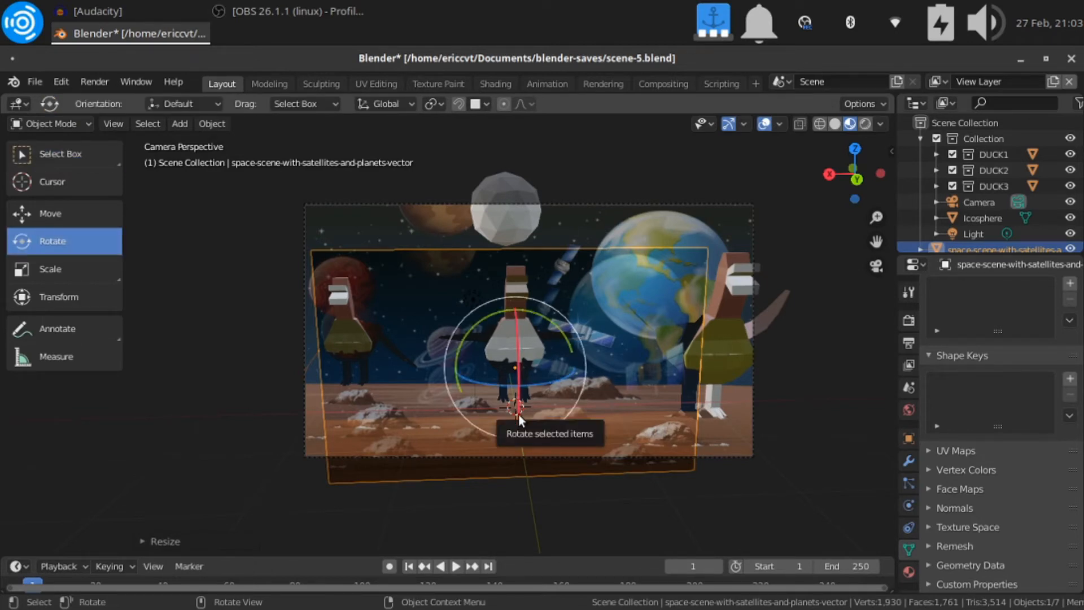
drag(518, 415, 545, 476)
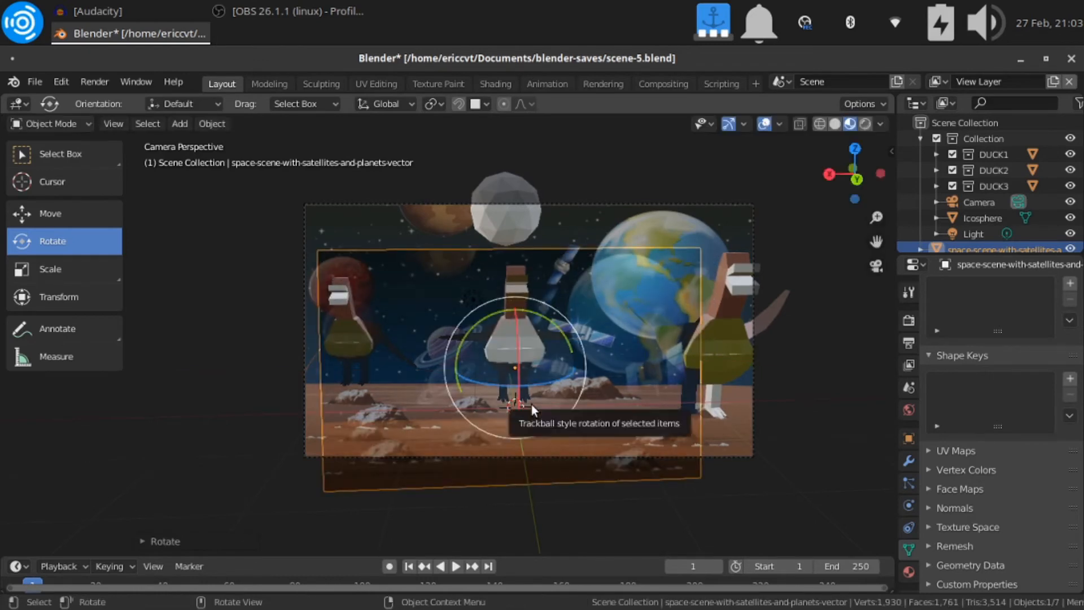
key(r)
key(x)
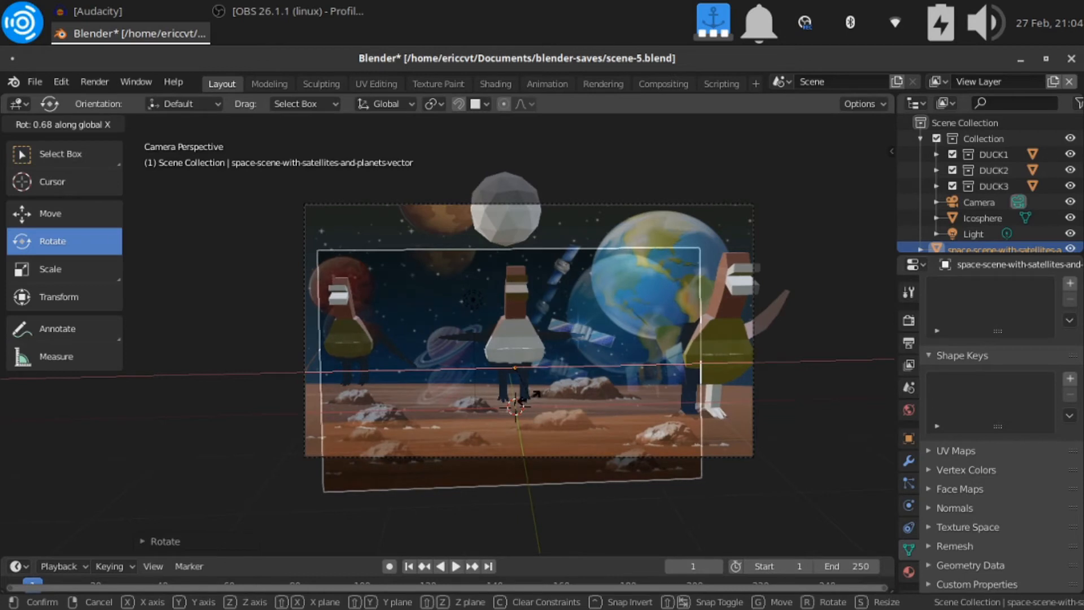
click(531, 396)
Enlarge the image plane about 1.4 times and narrow it along X to about 0.9 of its width
key(s)
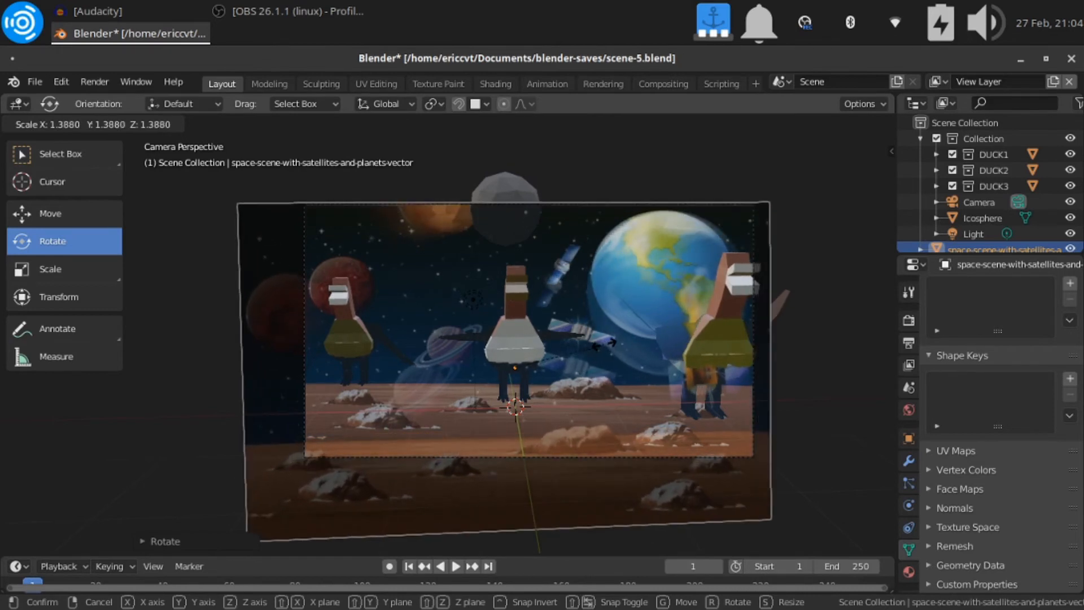
click(603, 347)
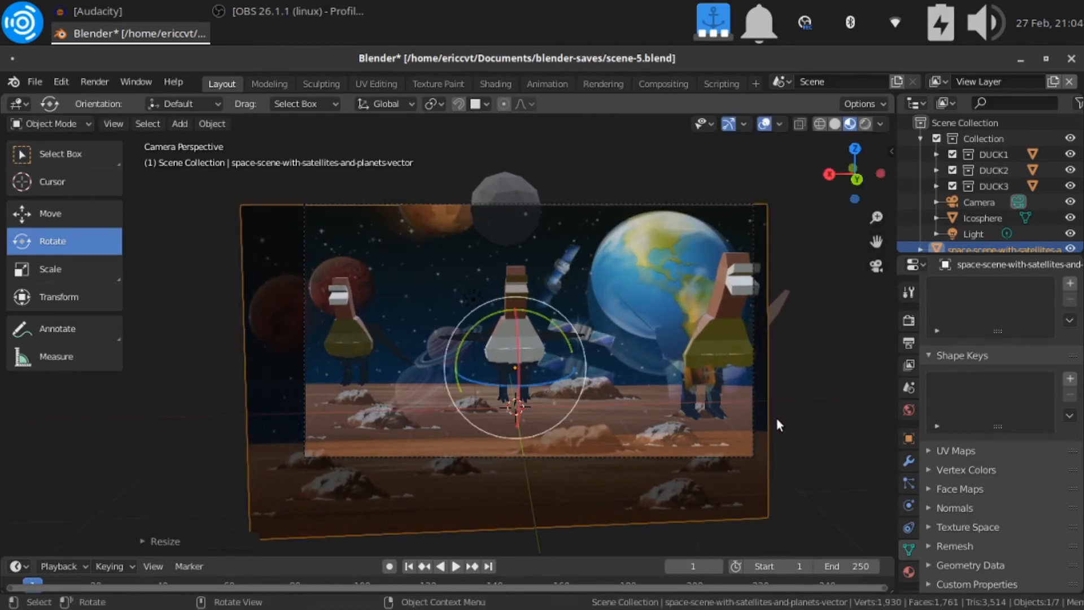
key(s)
key(x)
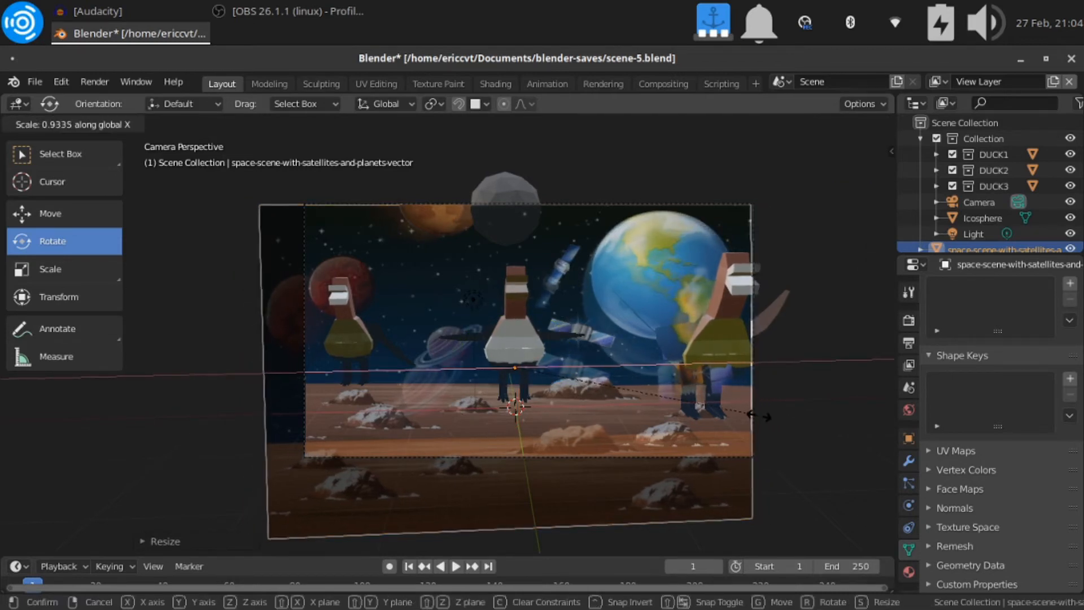
click(753, 416)
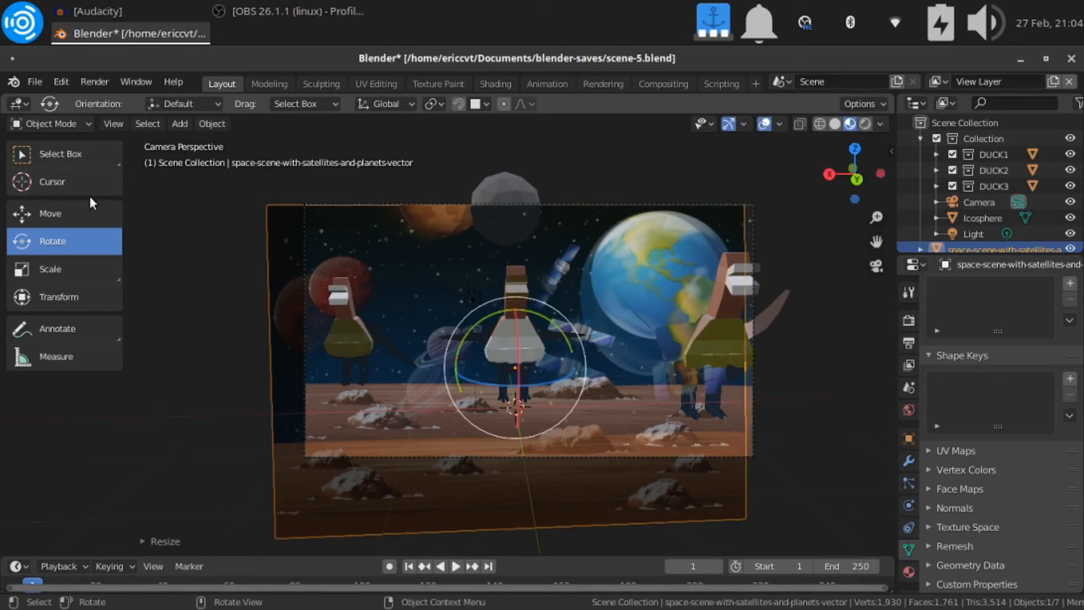
Shift the image plane along X to span the camera frame's sides and reduce its height with a Z-axis scale
click(72, 212)
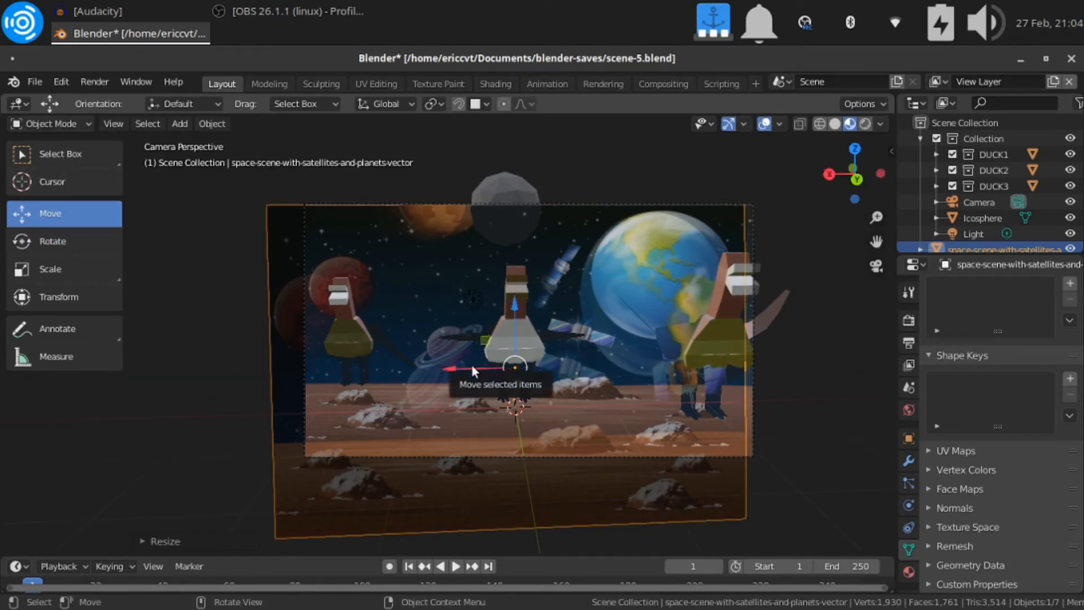
drag(472, 370, 500, 364)
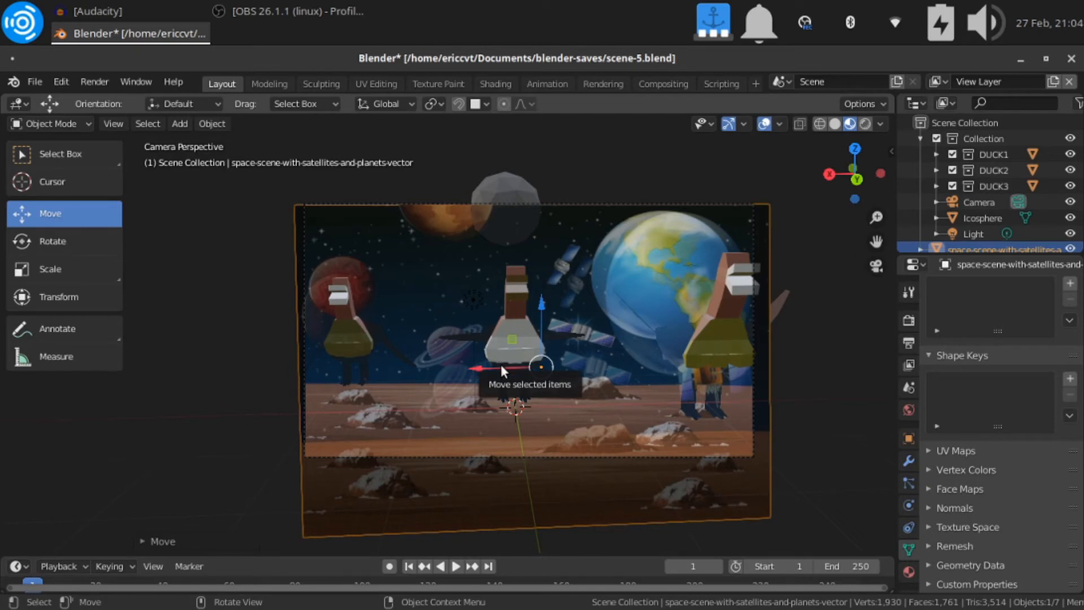
key(s)
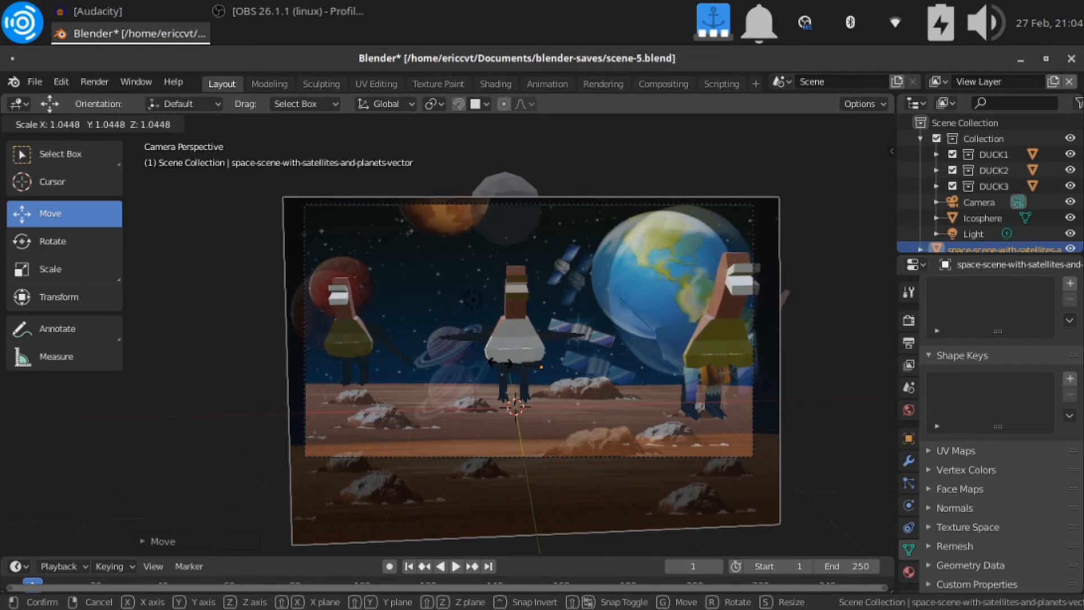
key(Escape)
key(s)
key(z)
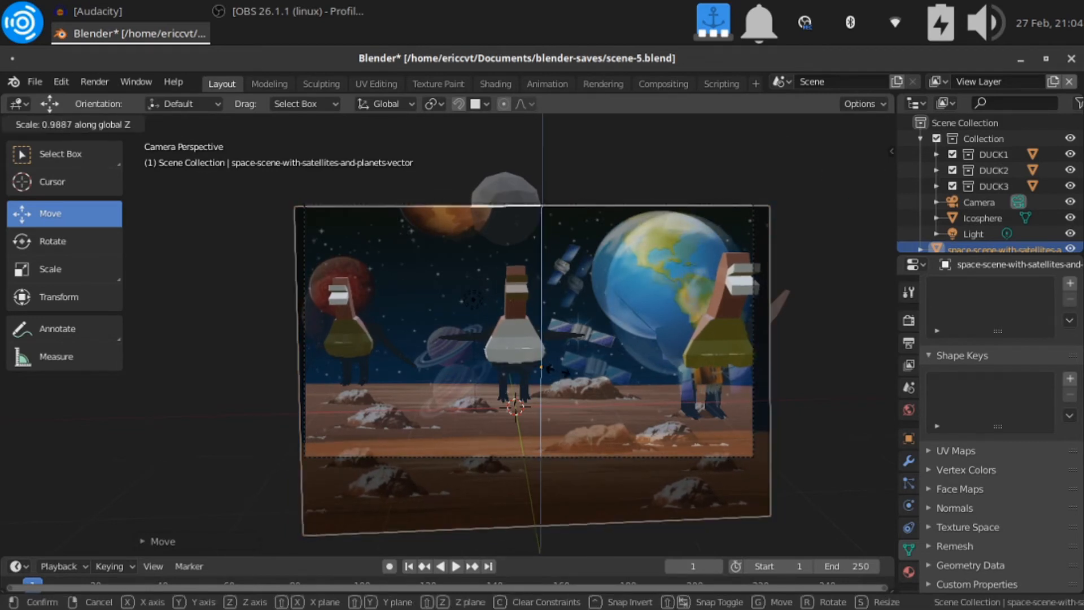
click(551, 364)
Raise the image plane about 3.1 m along Z and nudge it along X to align with the camera background
key(g)
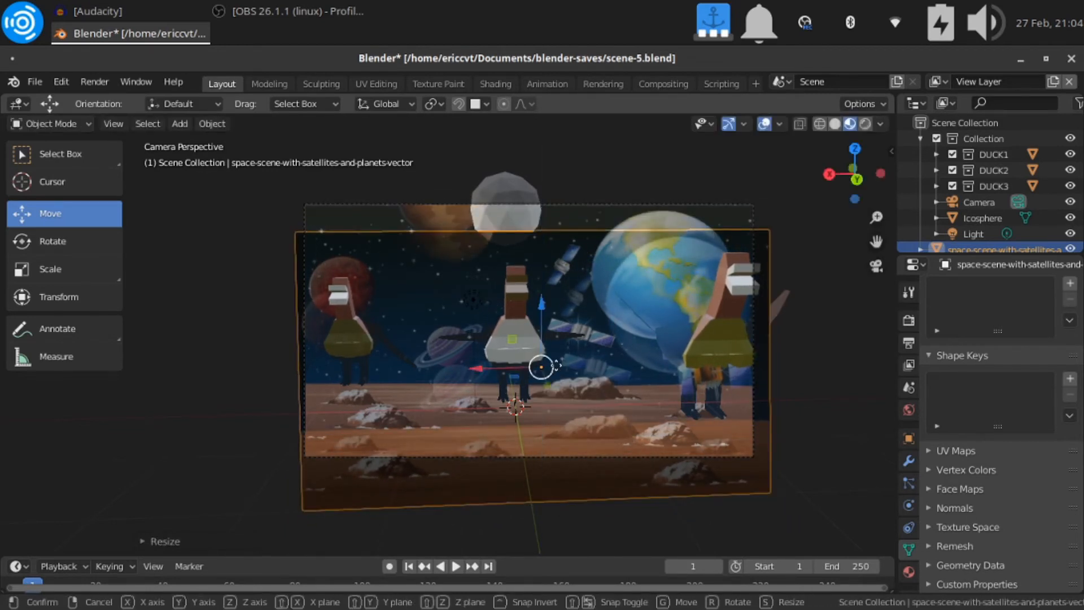
key(z)
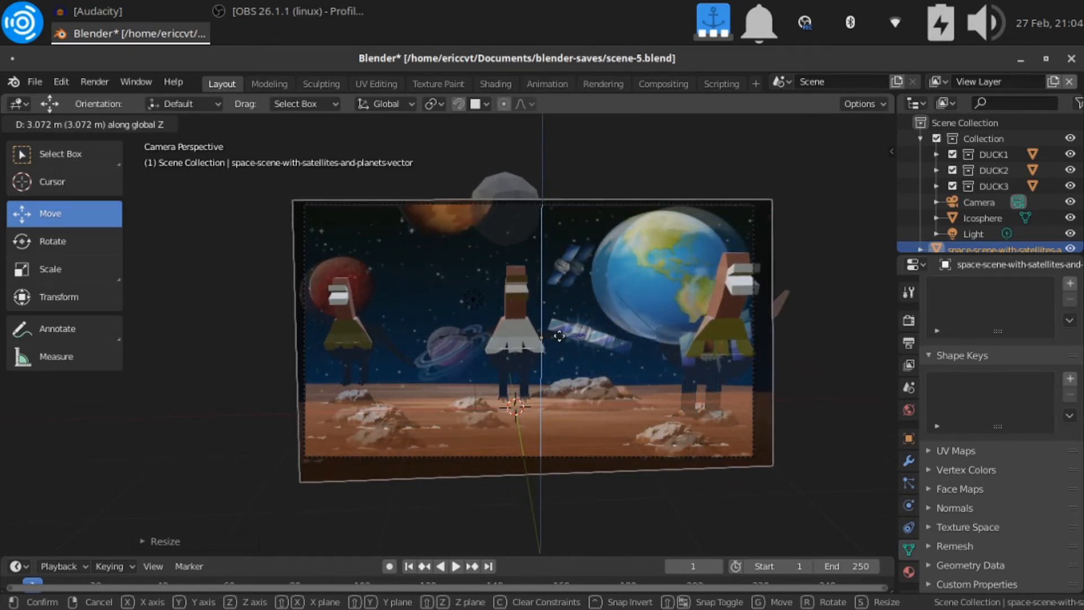
click(559, 336)
drag(558, 336, 566, 334)
key(x)
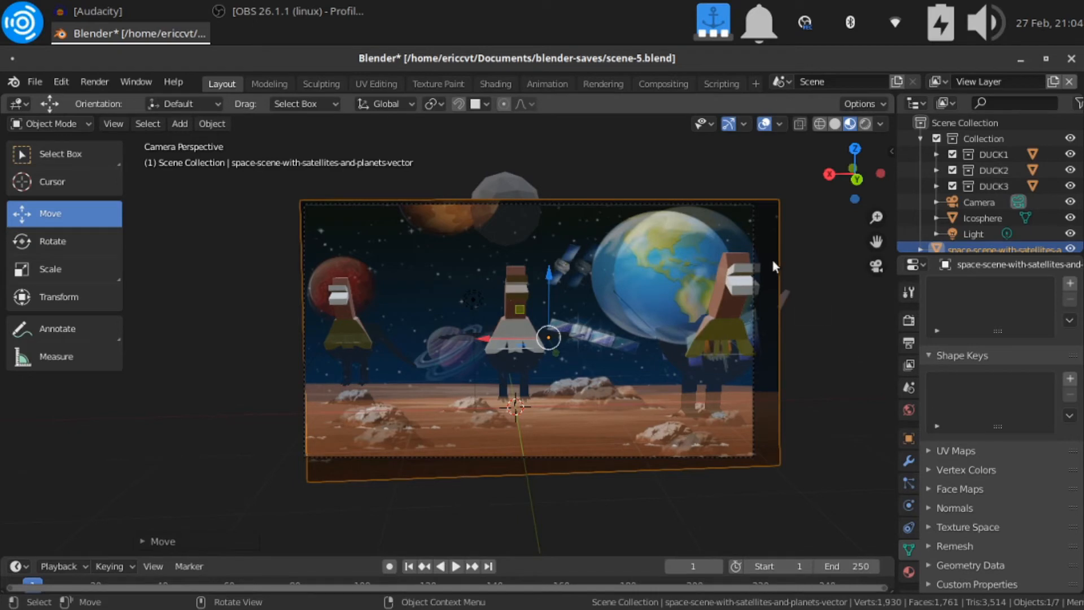
Shrink the image plane to about 0.95 and again to about 0.98, and shift it along X and Z onto the camera frame
key(s)
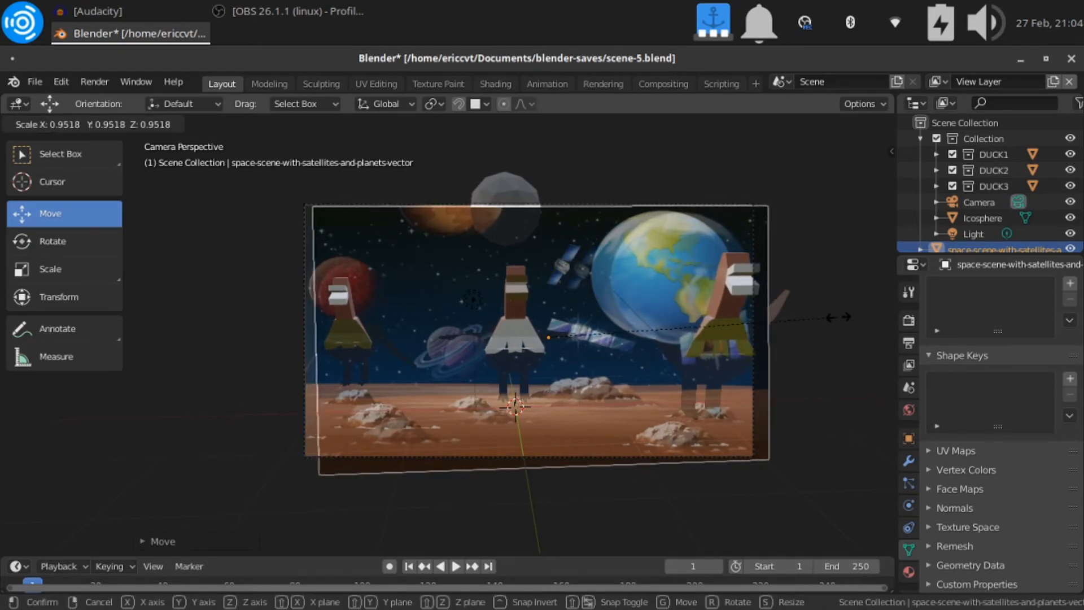
click(839, 321)
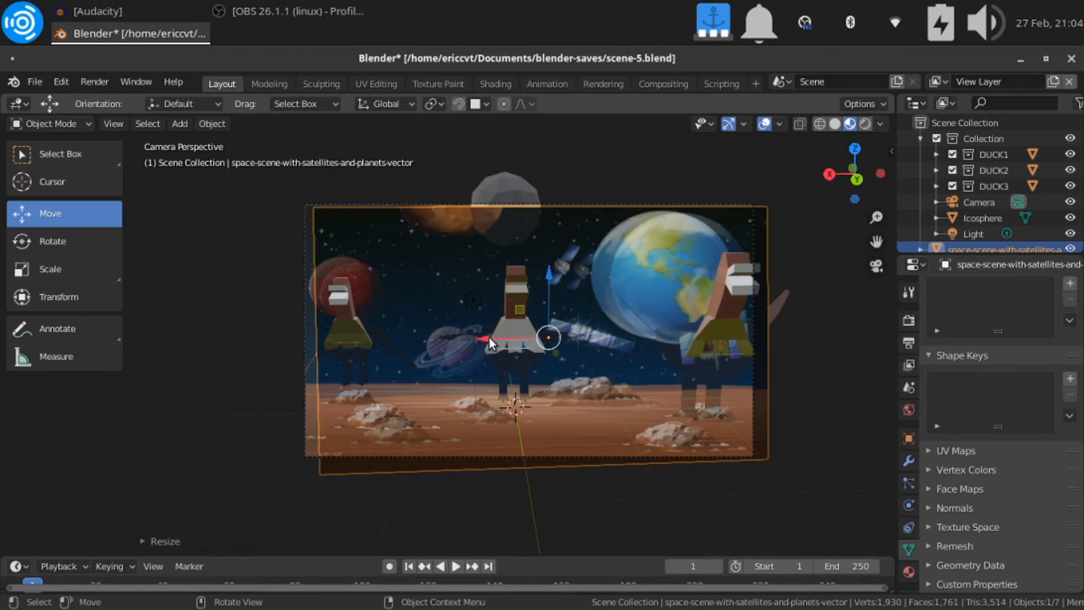
drag(489, 336, 483, 337)
key(s)
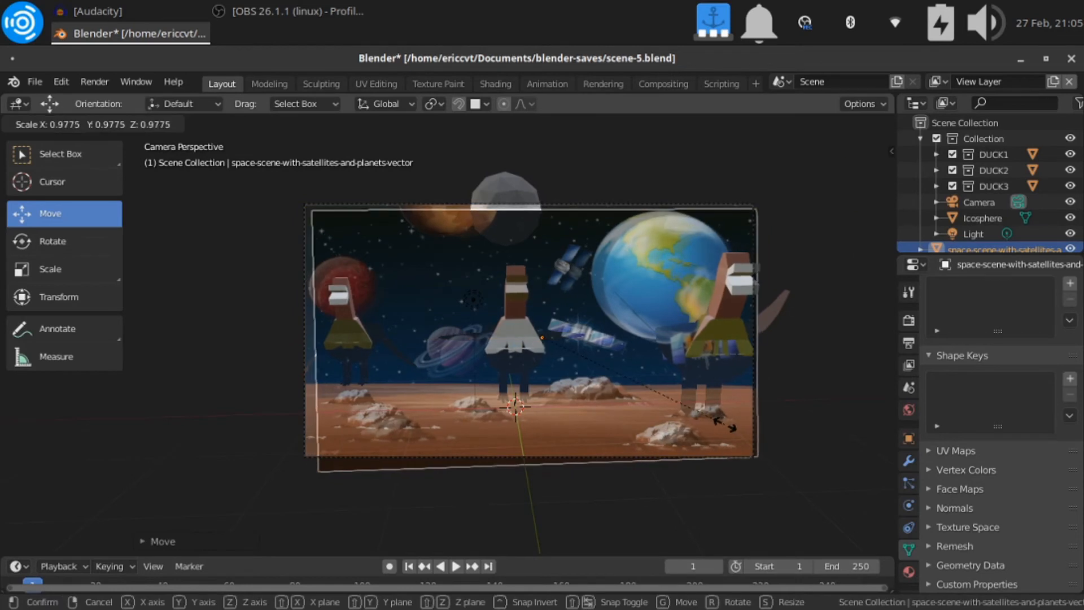
click(723, 423)
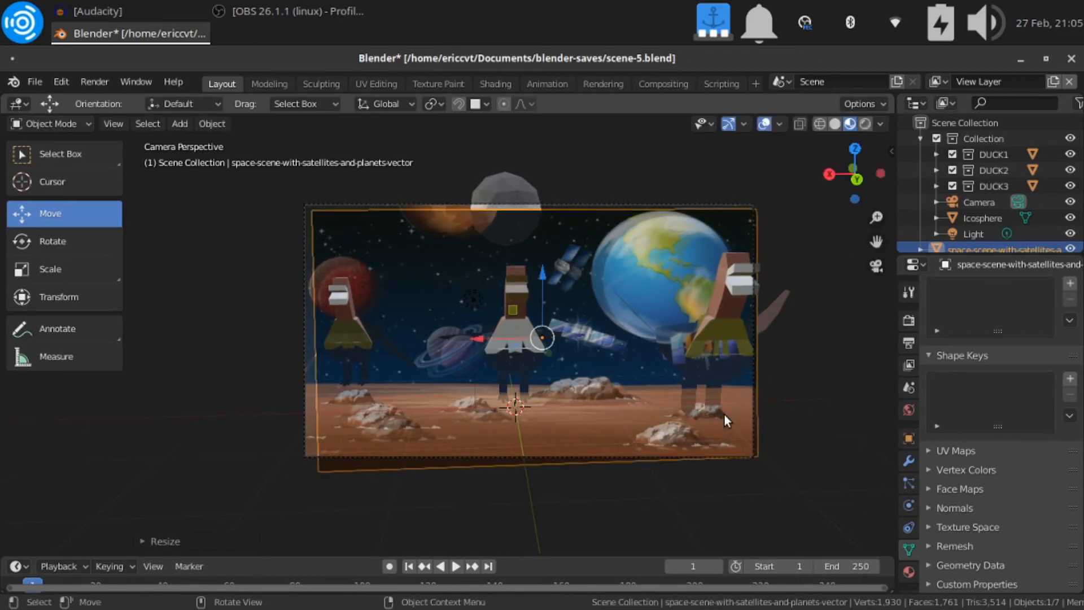
drag(537, 300, 473, 327)
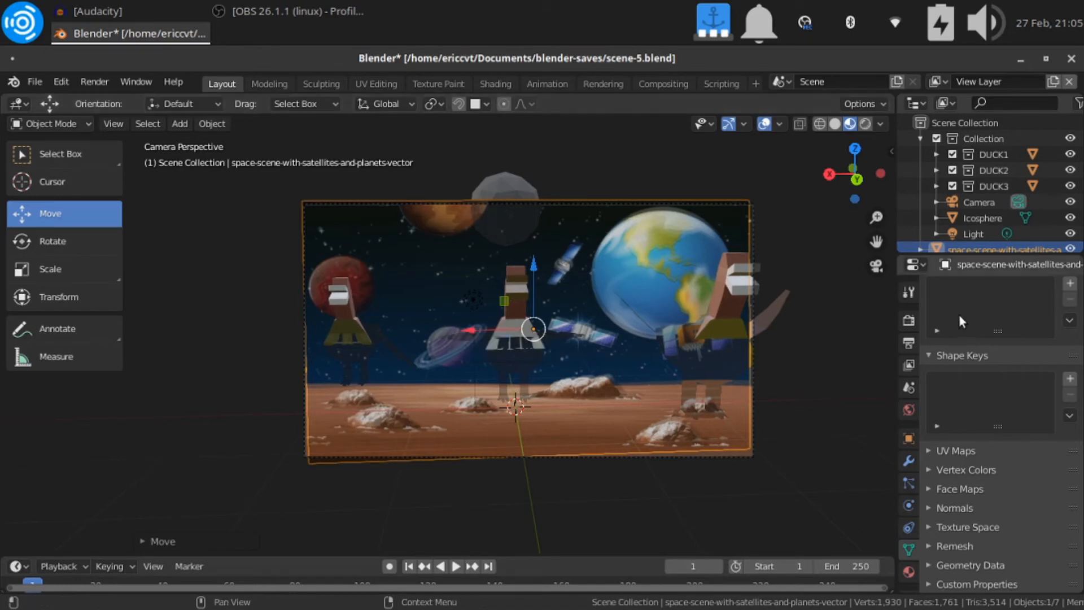
Toggle the image plane's visibility to compare it with the camera background and the hidden parts of the ducks
scroll(985, 187, down, 1)
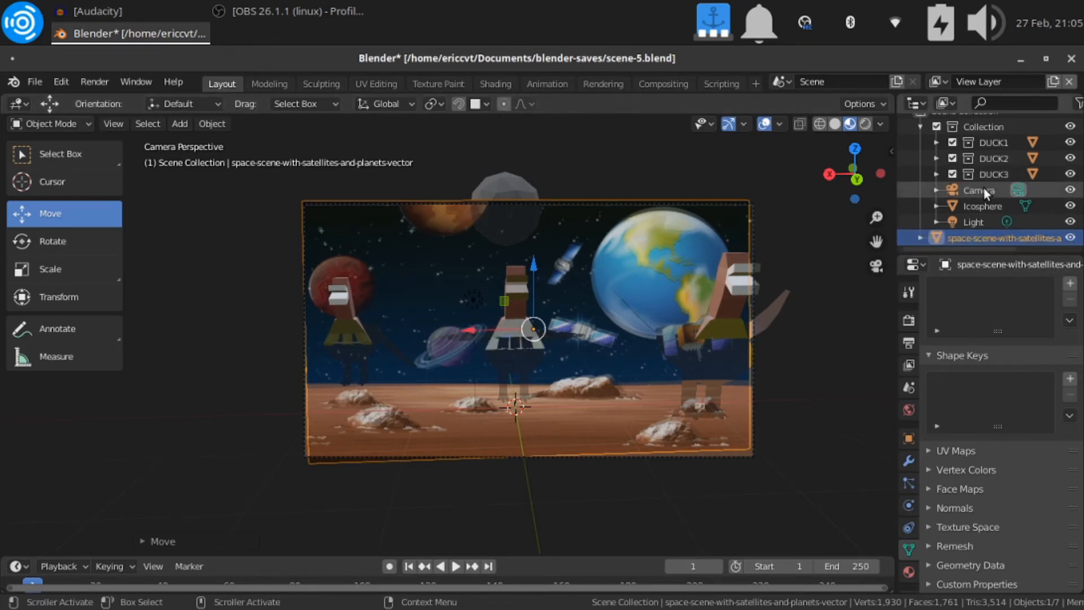
click(1070, 238)
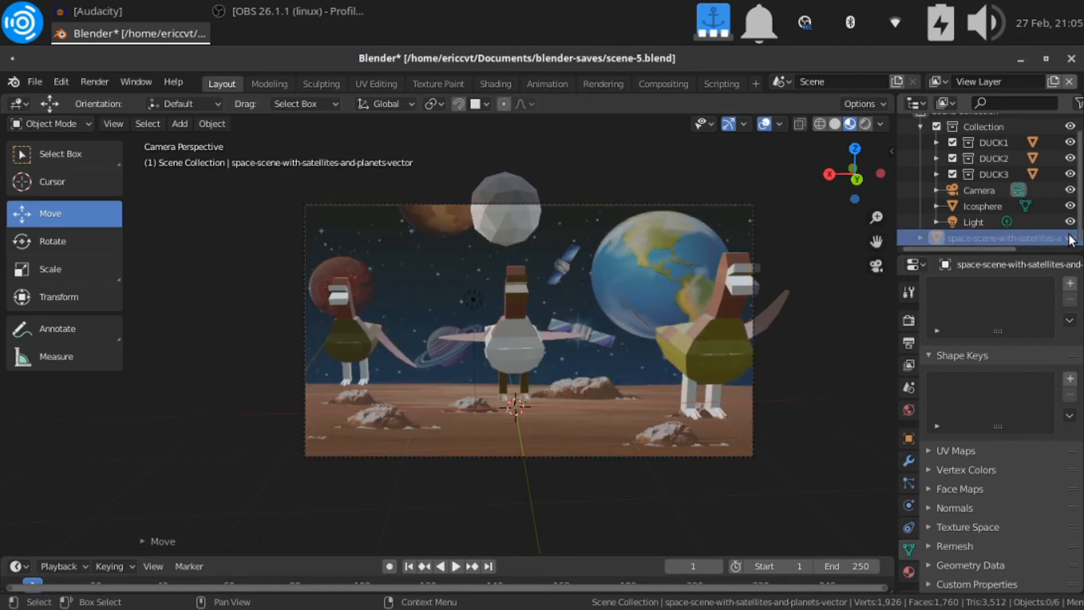
click(1070, 238)
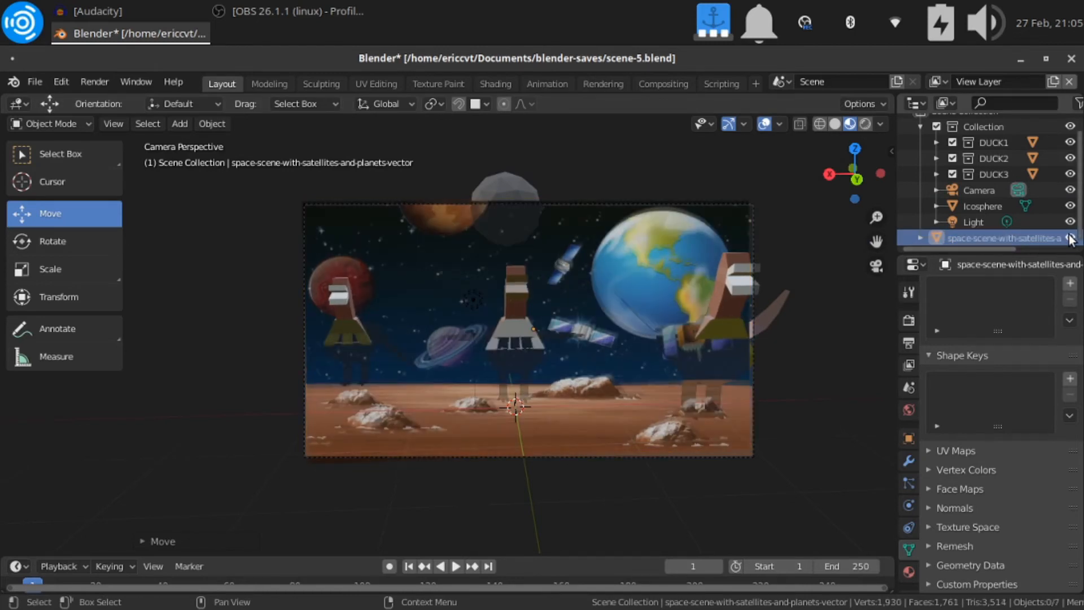
click(1070, 238)
click(1070, 238)
double_click(1070, 238)
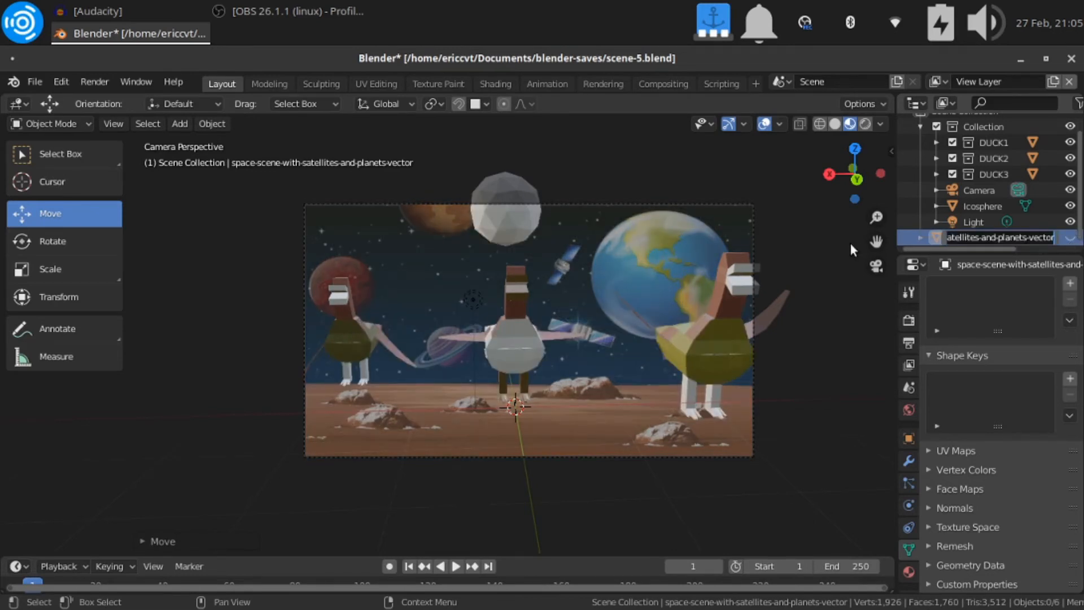
click(1069, 238)
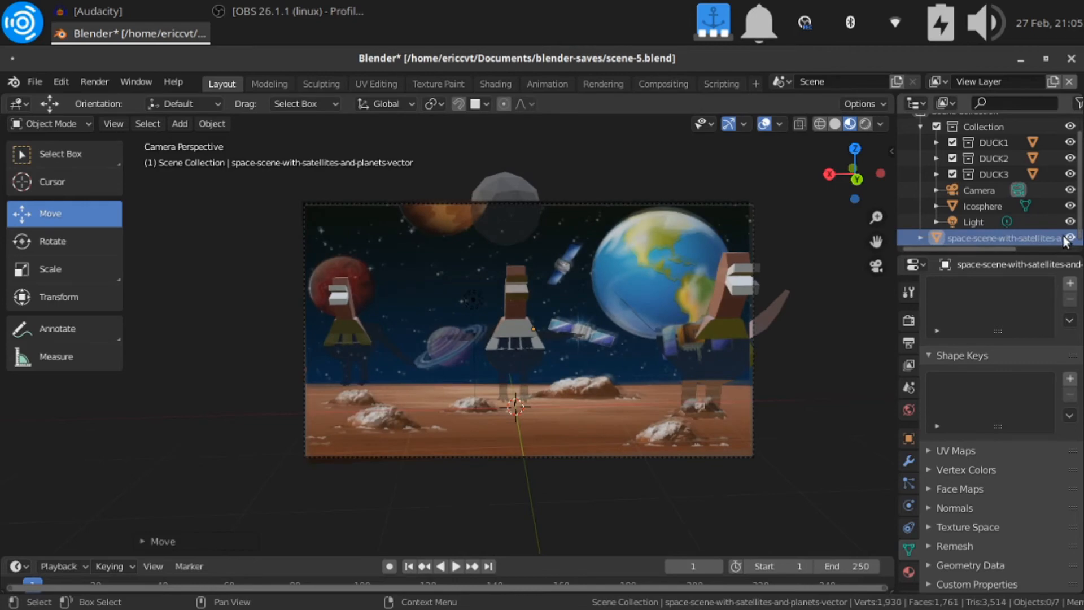
Render the image, examine how the ducks and space background appear up close, and close the render window
click(85, 82)
click(94, 101)
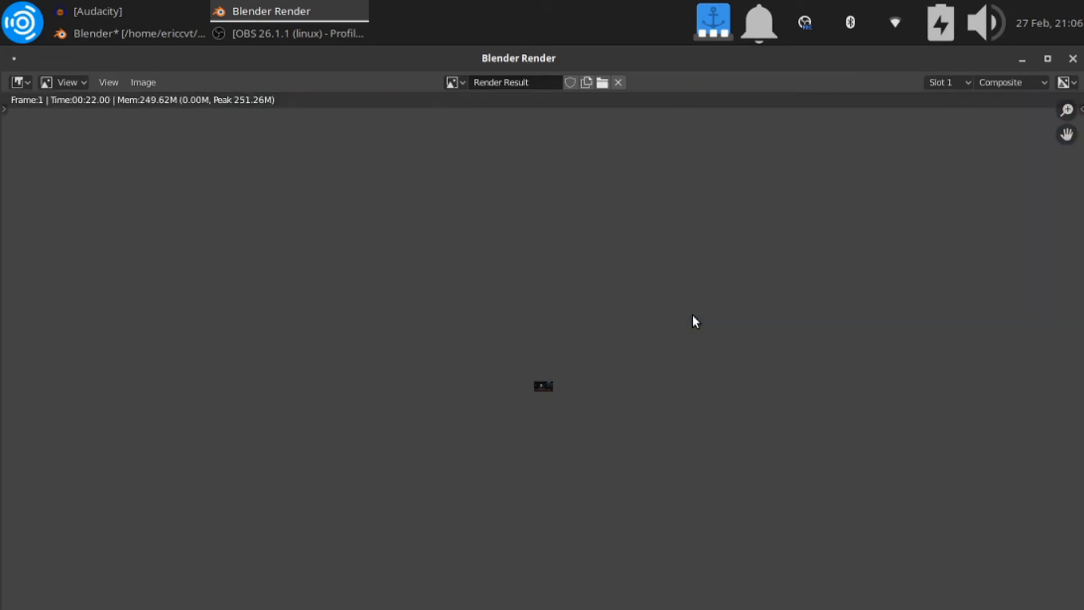
scroll(690, 308, up, 15)
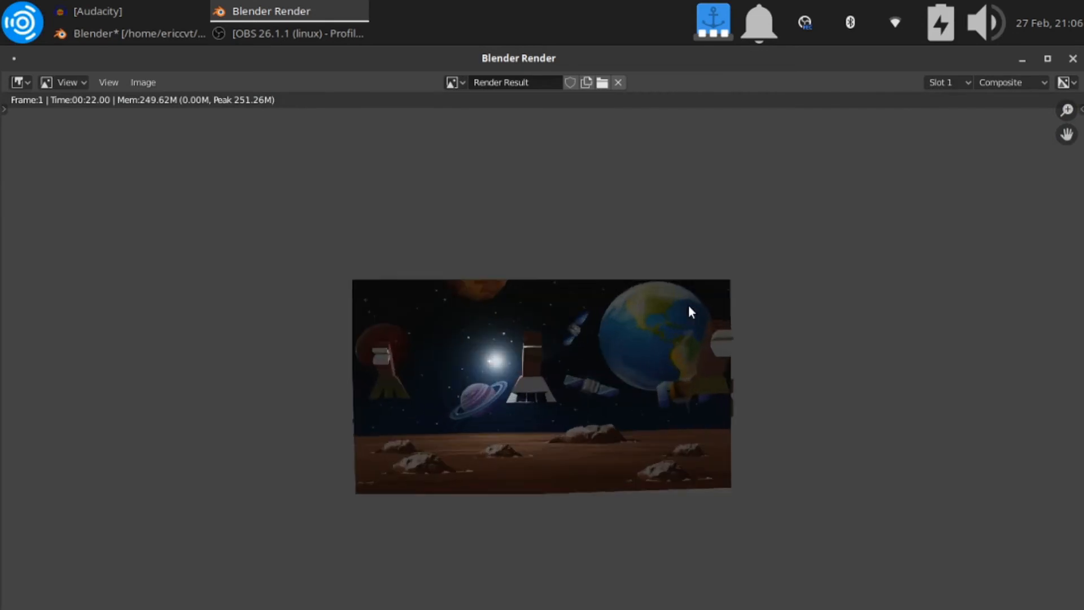
scroll(688, 306, up, 2)
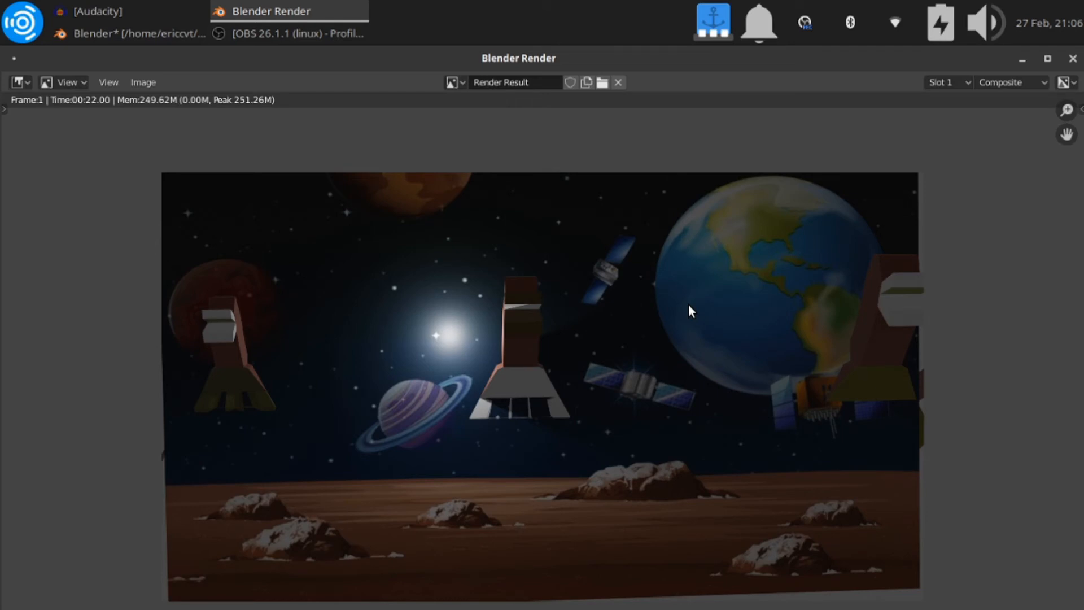
click(1073, 58)
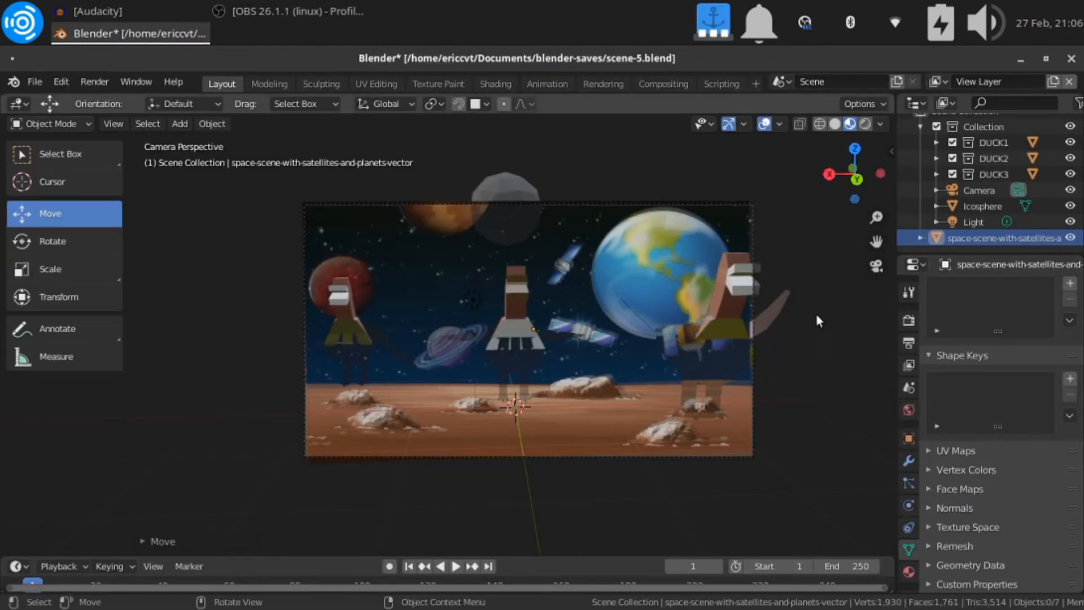
Move the image plane about 3.2 m back along negative Y and rotate it slightly about Z to square it with the camera frame
click(739, 253)
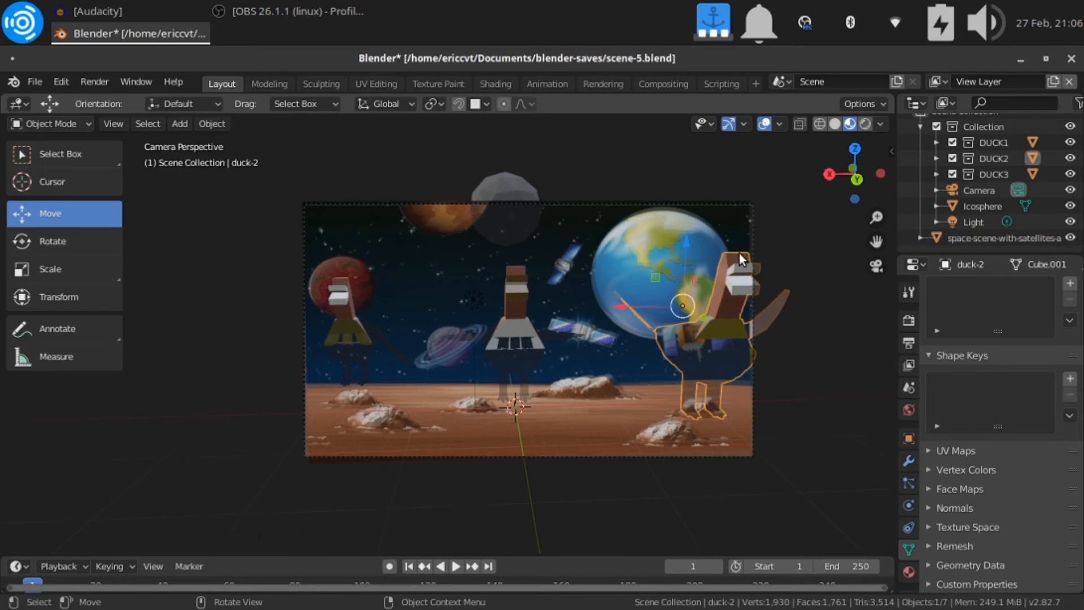
click(678, 213)
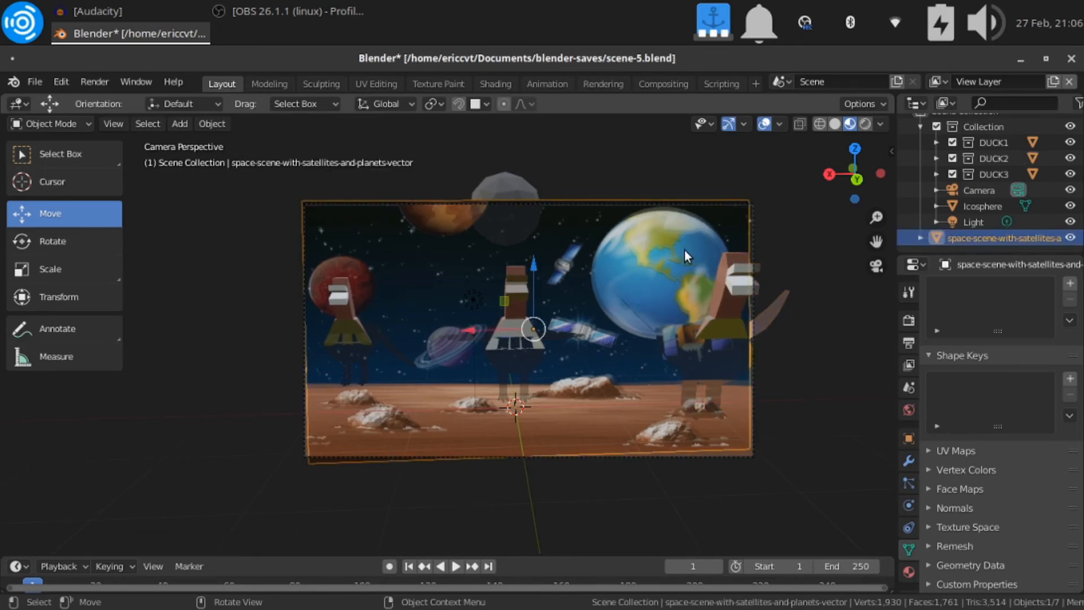
key(g)
key(y)
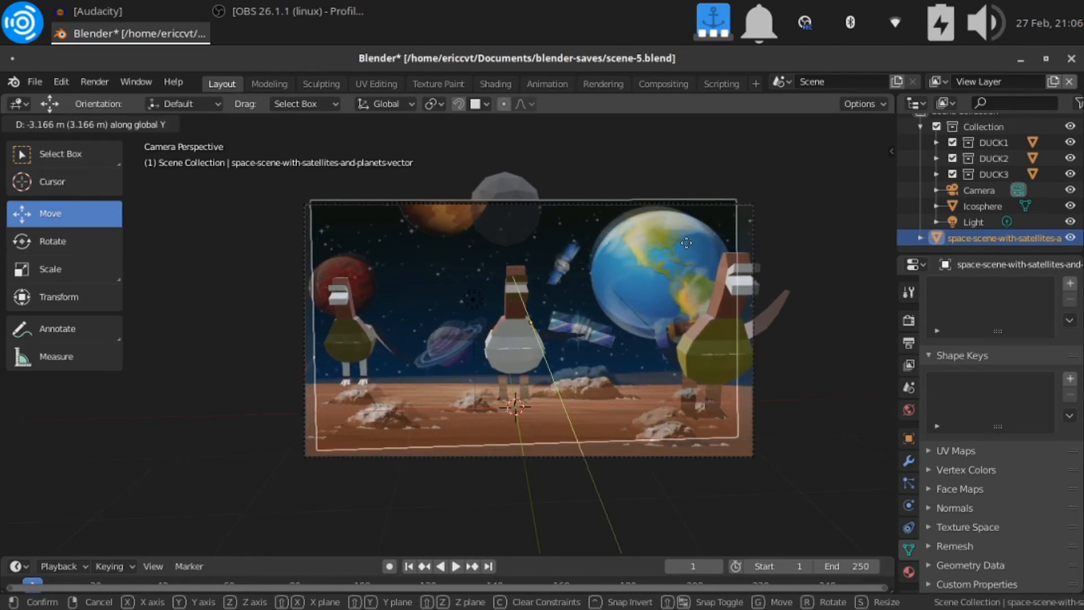
click(686, 242)
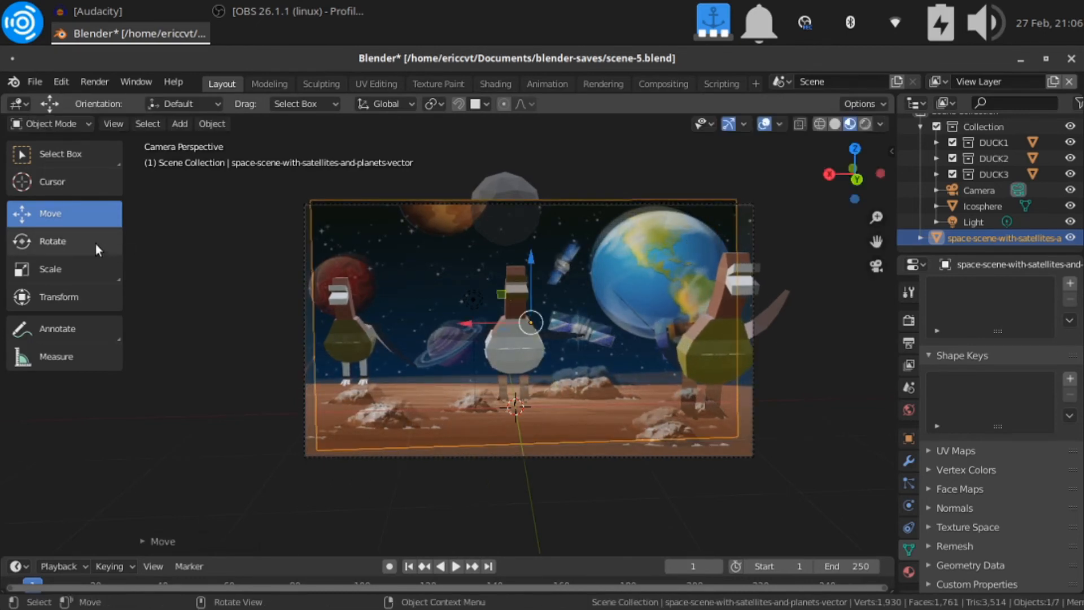
click(75, 239)
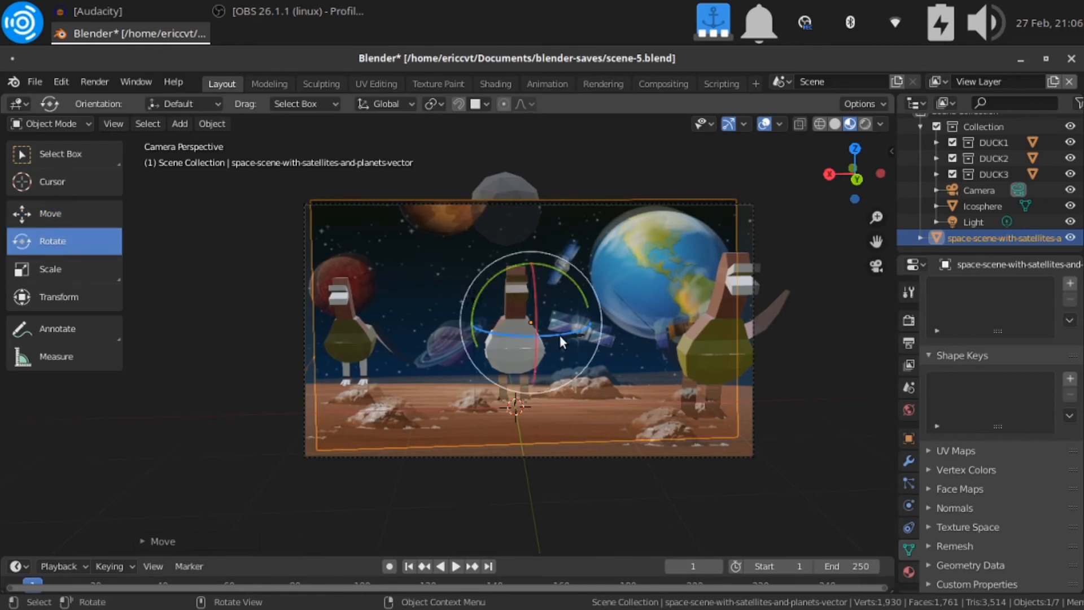
drag(557, 334, 554, 337)
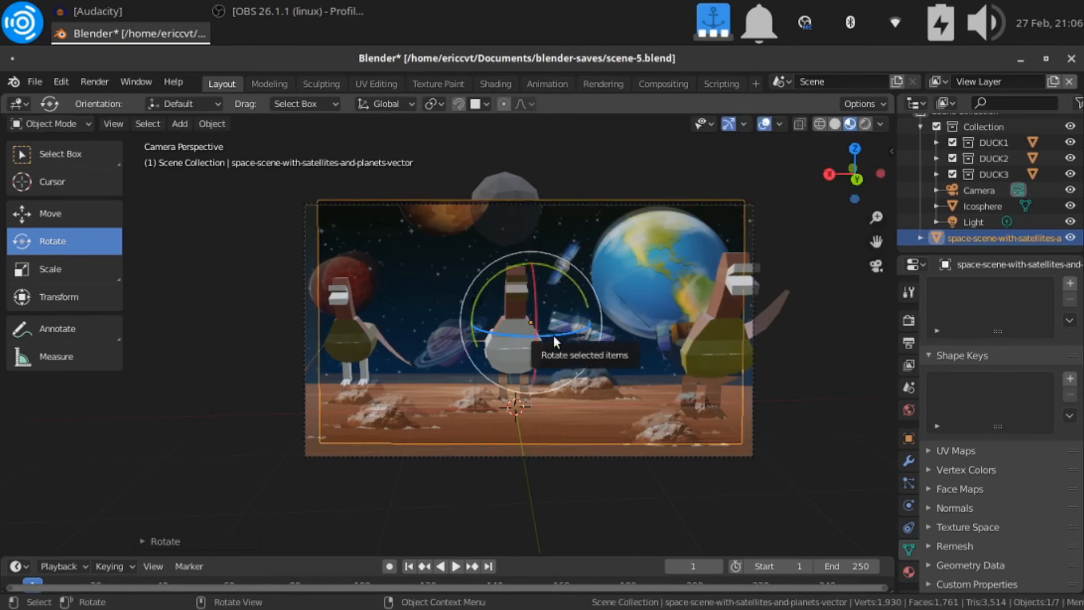
Lower the image plane about 1 m and enlarge it about 1.04 times to fill the camera frame
key(g)
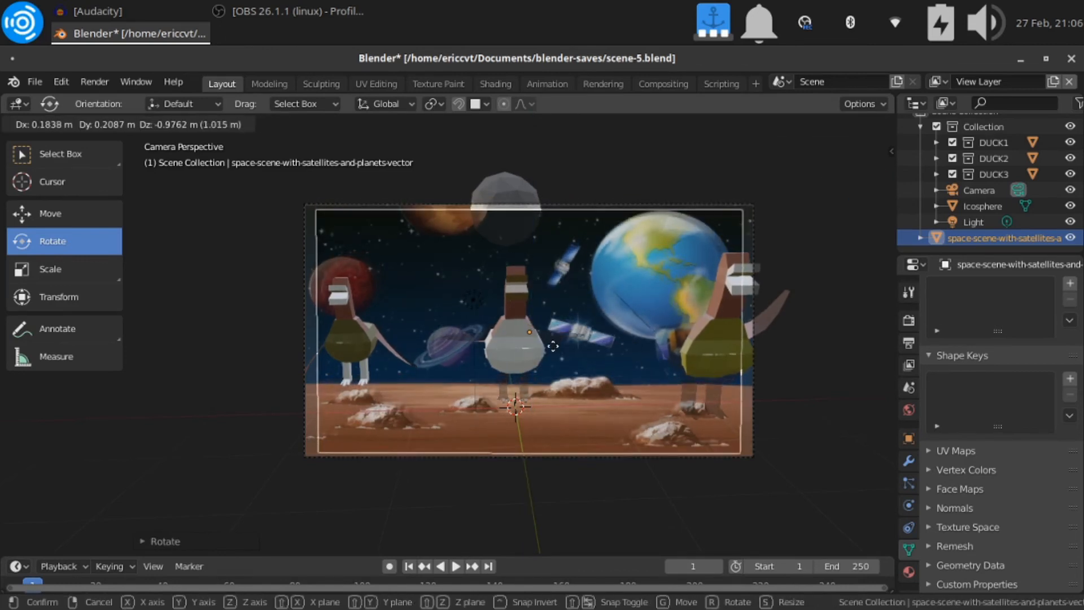
click(553, 350)
key(s)
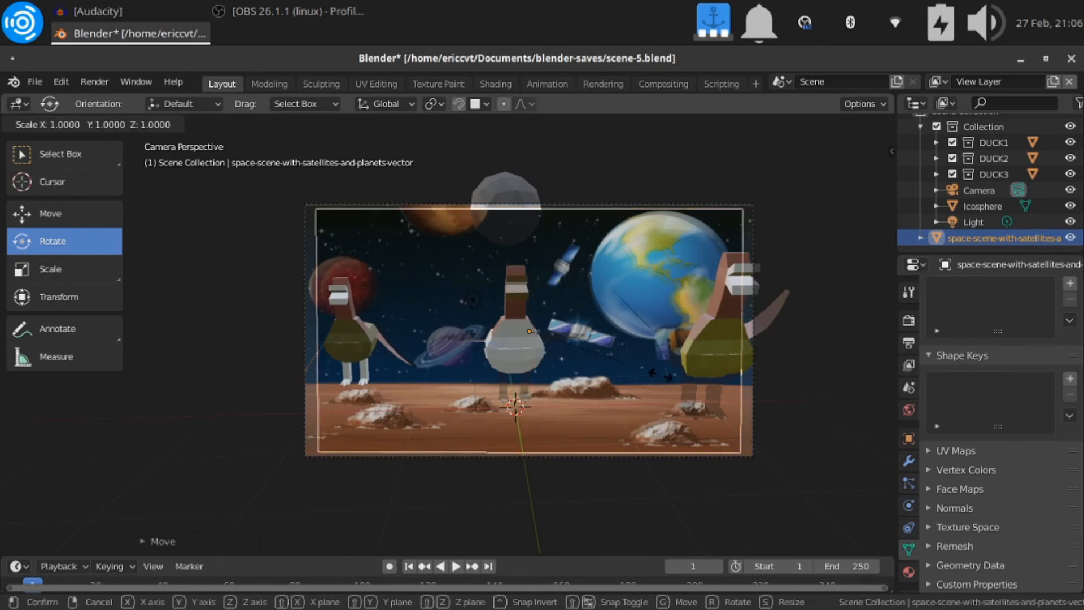
click(667, 377)
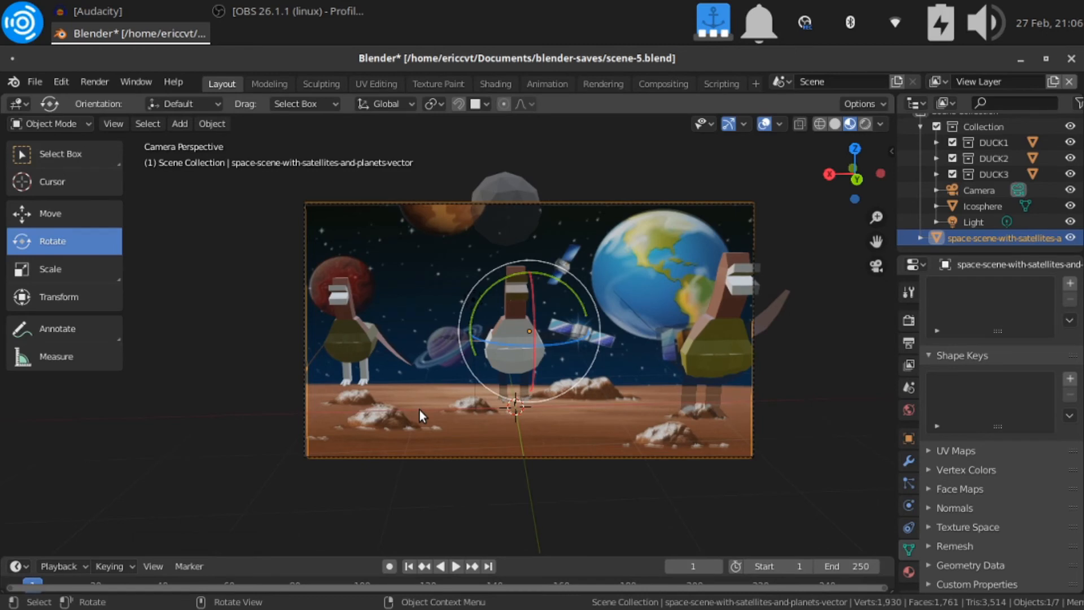
click(752, 424)
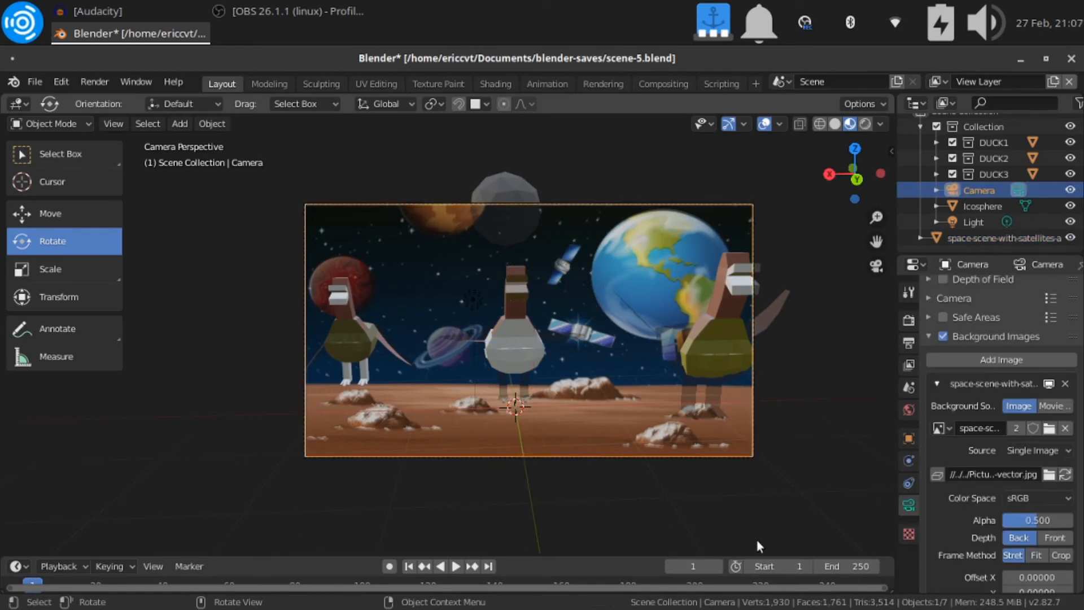
key(g)
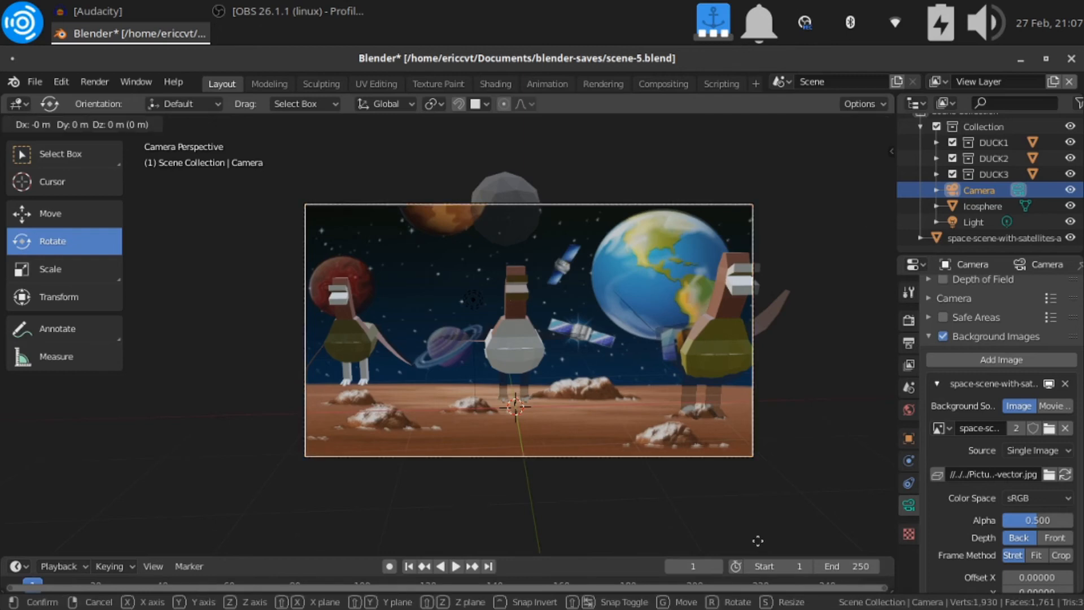
key(y)
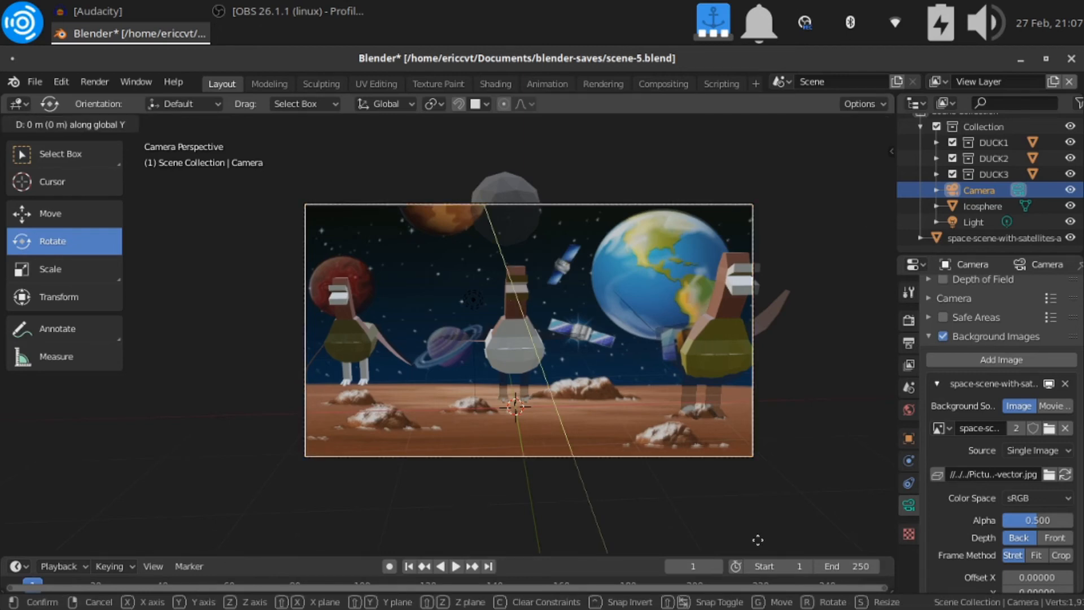
click(753, 200)
Move the image plane farther back along negative Y until it clears all three ducks, and lower it slightly
click(683, 229)
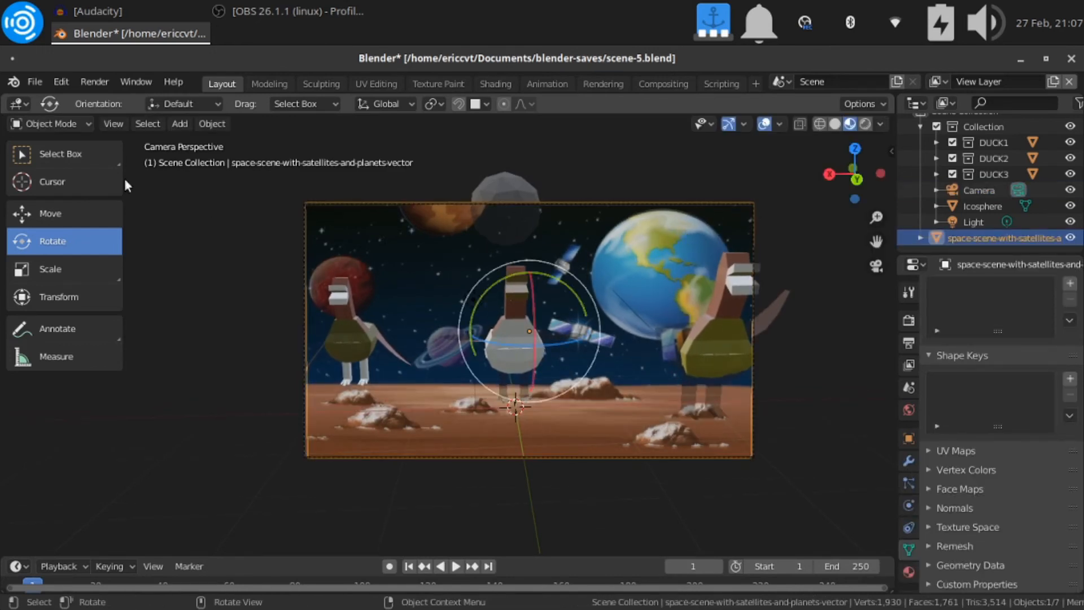
click(60, 209)
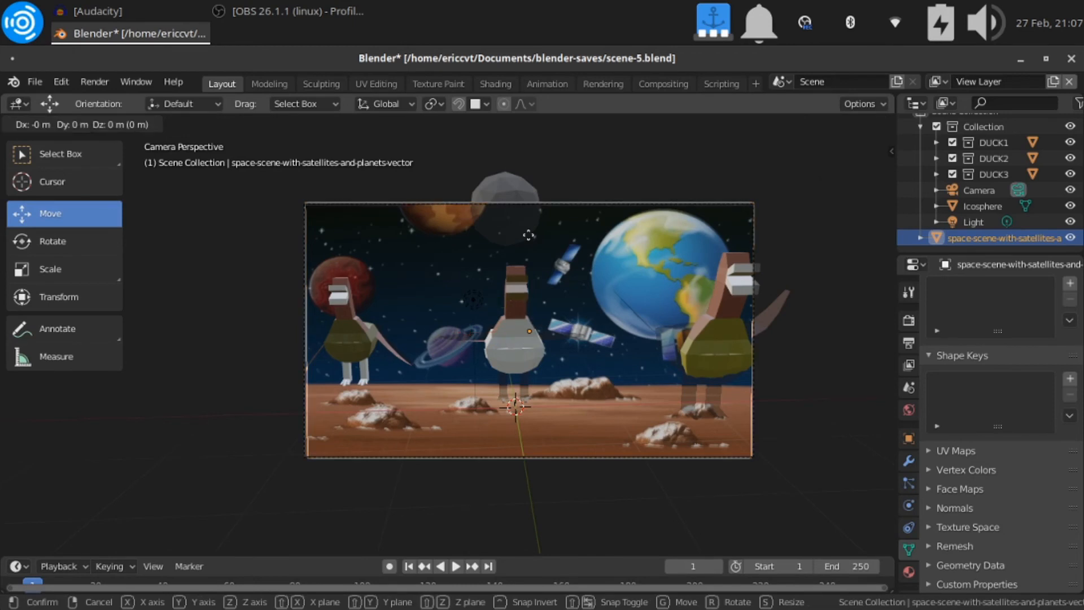
key(g)
key(y)
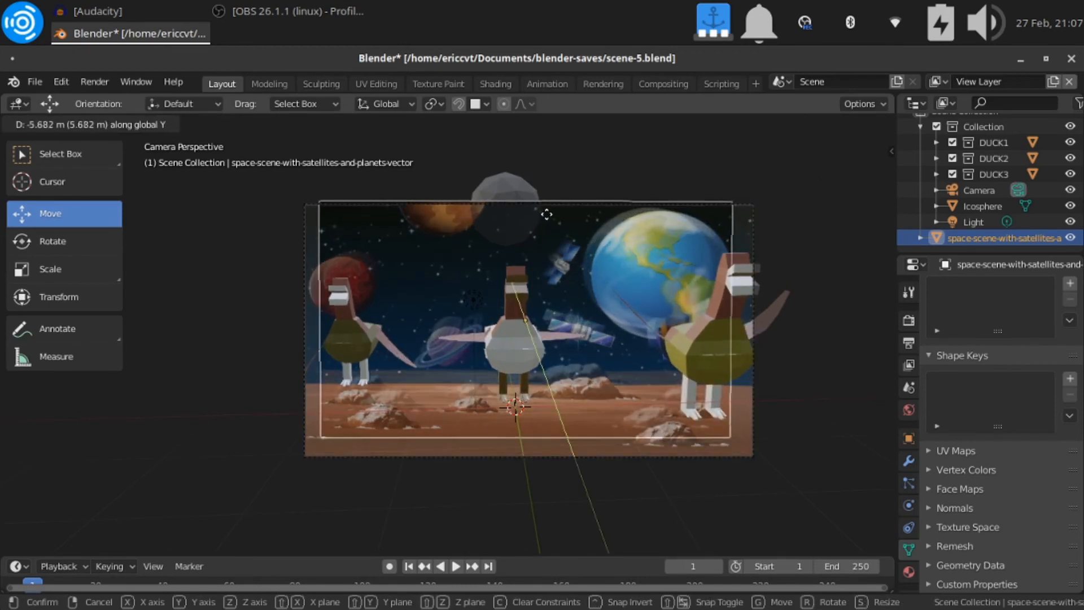
click(545, 217)
key(g)
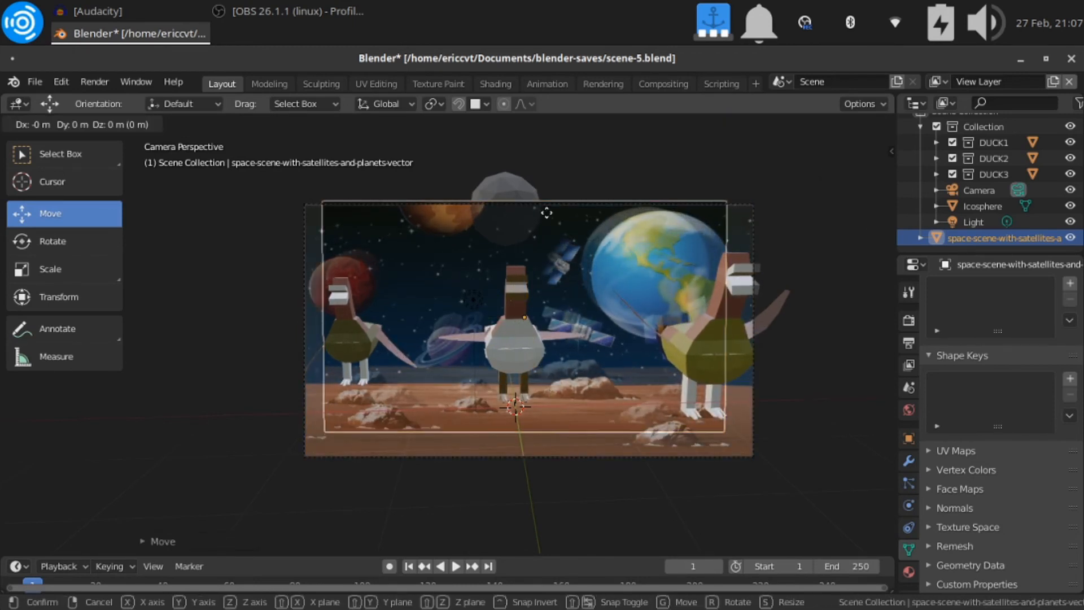
key(y)
click(544, 217)
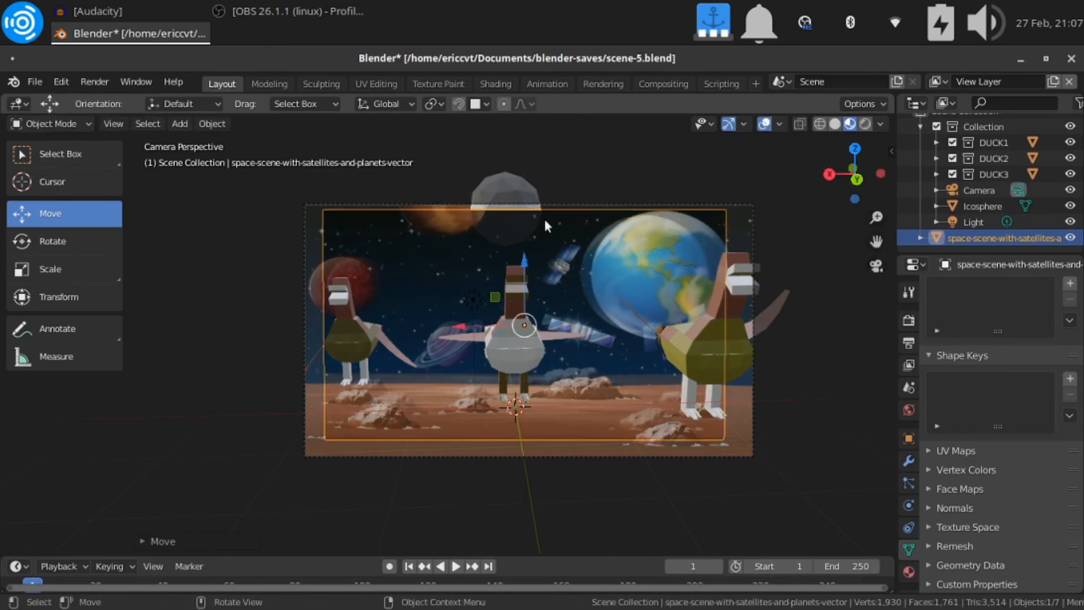
Enlarge the image plane slightly and shift it a little along negative X to centre it in the camera frame
key(s)
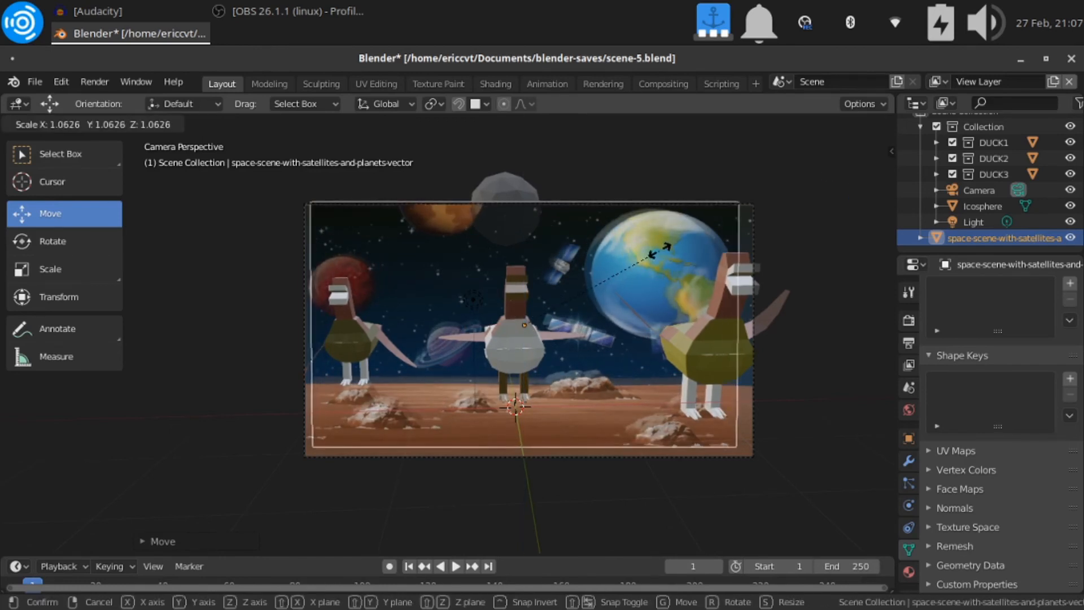
click(662, 251)
key(g)
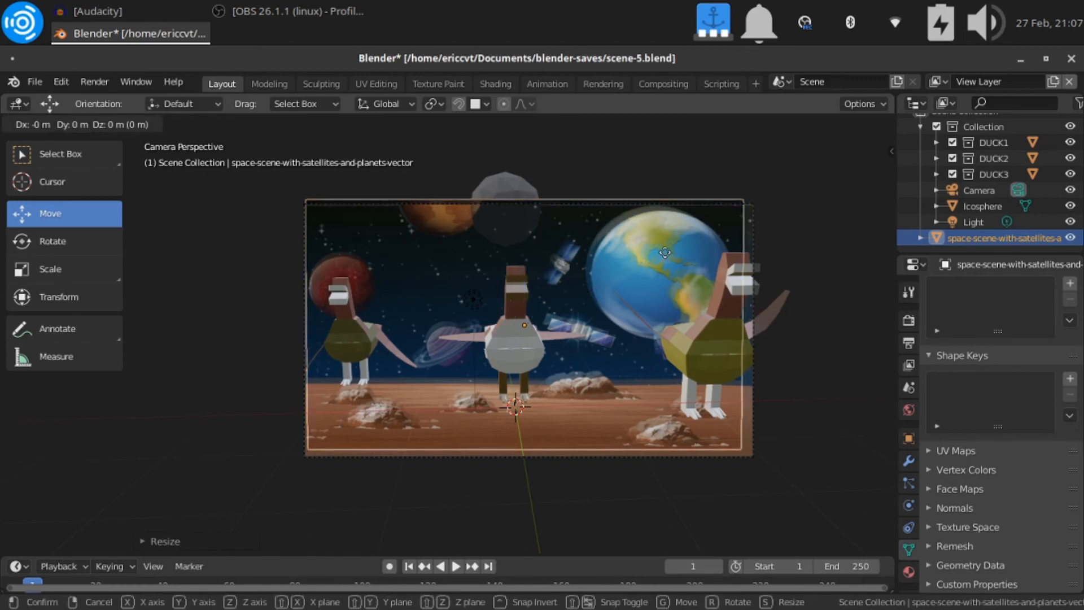
key(x)
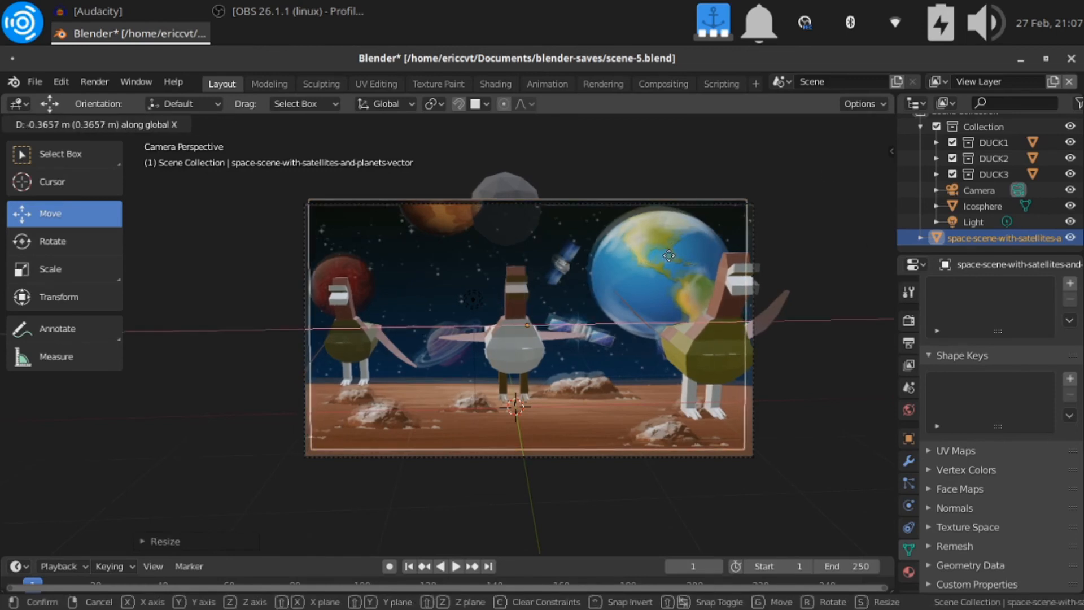
click(669, 256)
Scale the image plane up about 1.02 times and lower it about 0.57 m along Z to fit the camera frame
key(s)
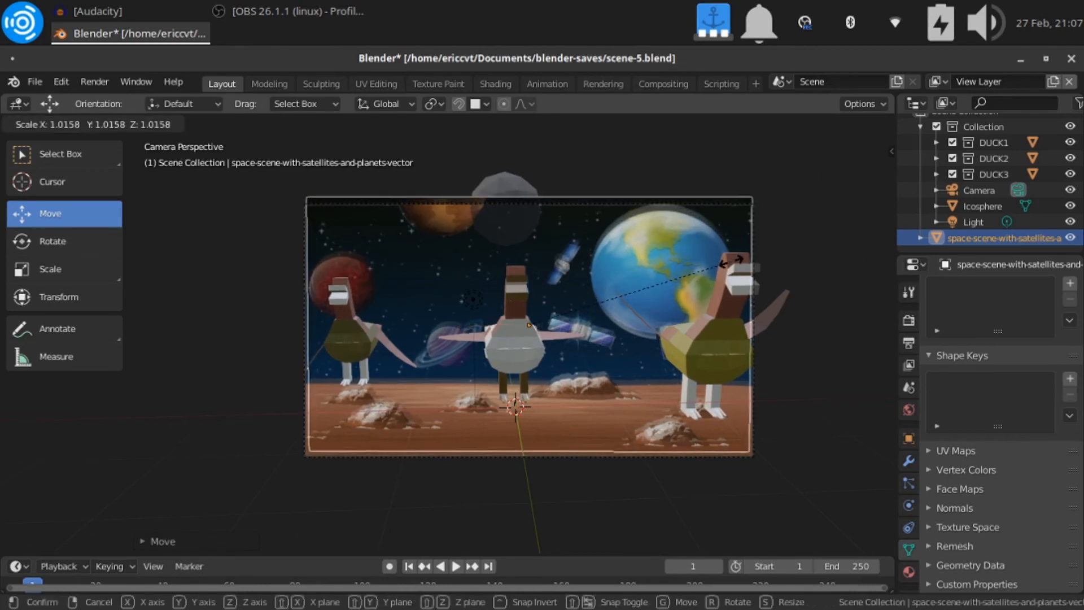
click(731, 261)
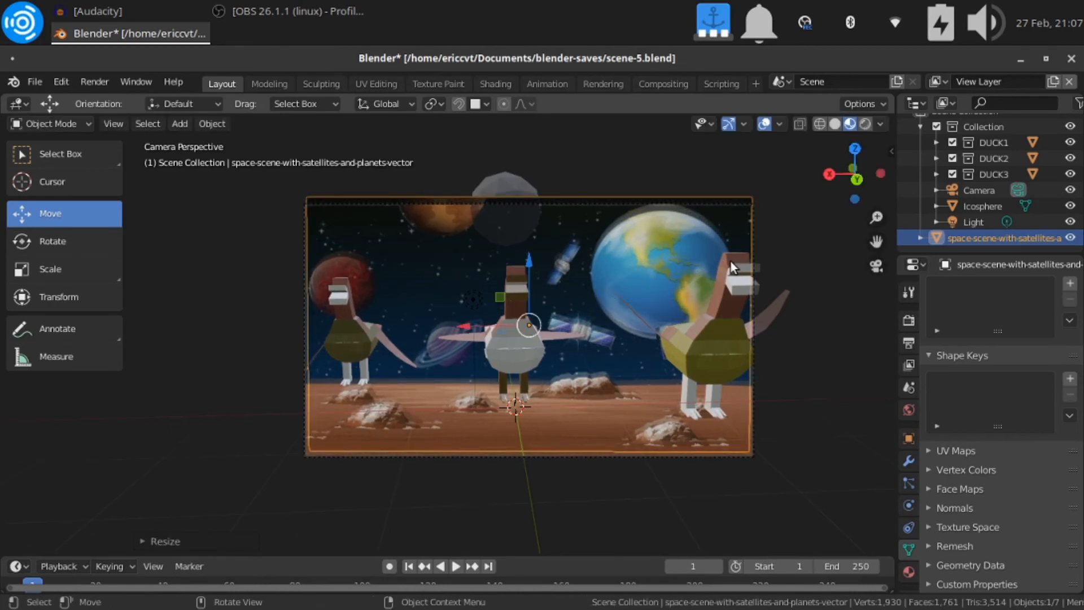
key(g)
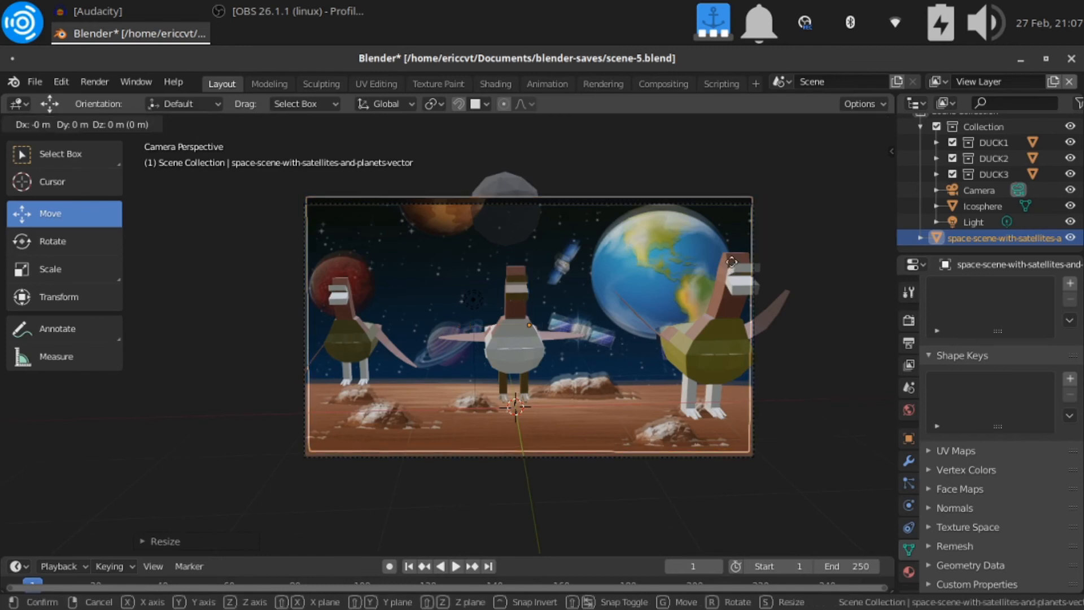
key(z)
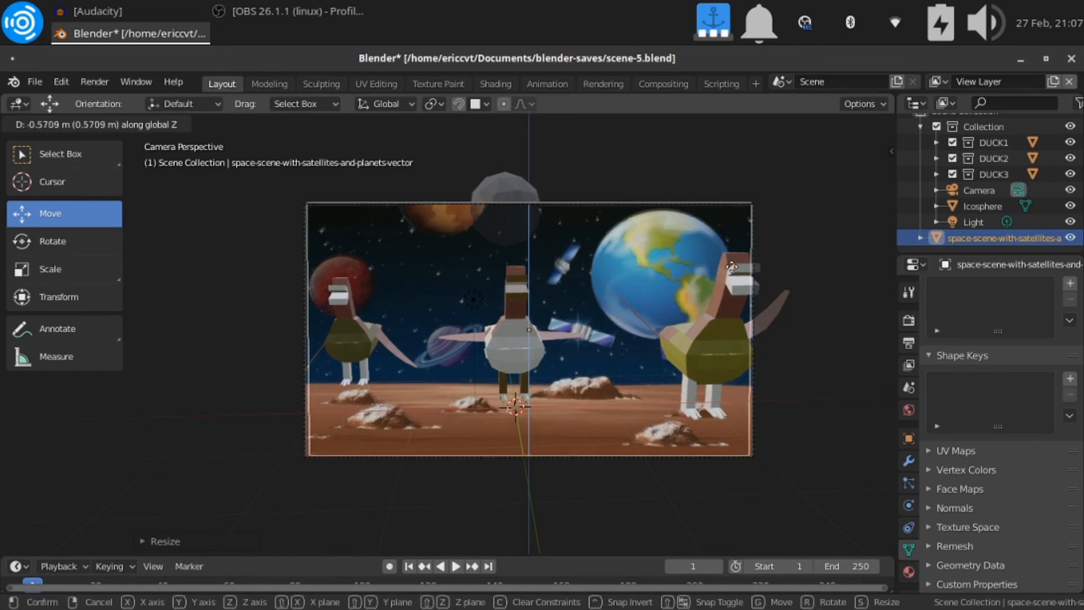
click(731, 265)
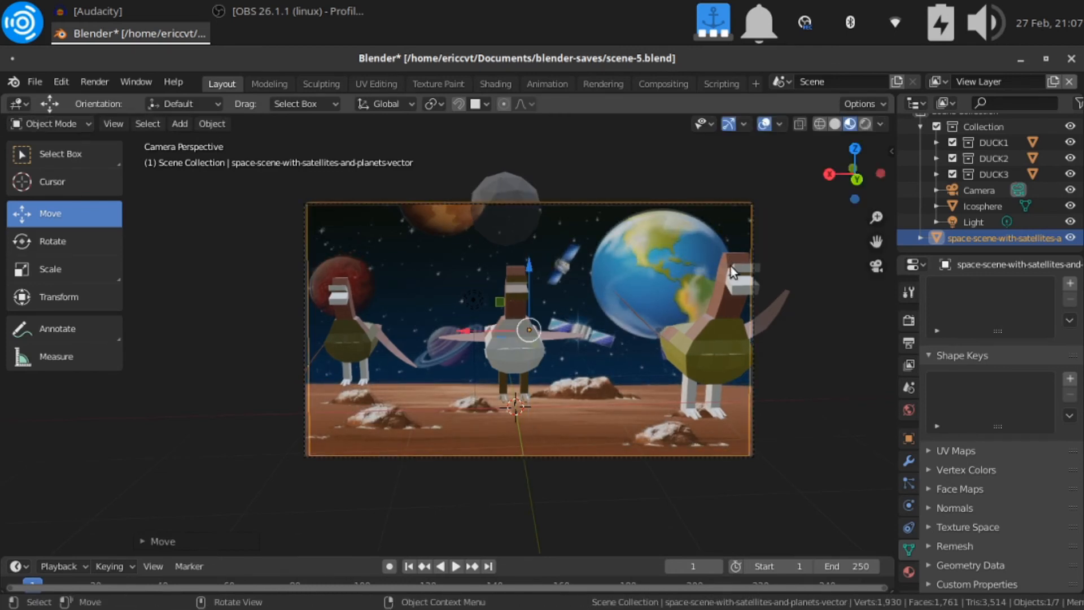
Set the Eevee render sampling to 16 samples
click(92, 87)
click(903, 296)
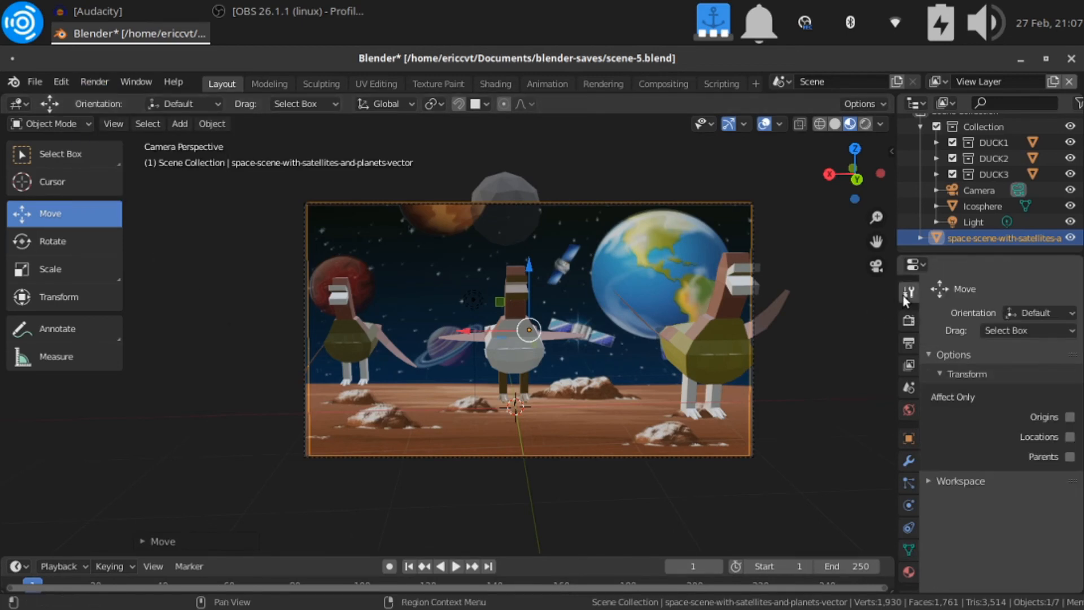
click(906, 320)
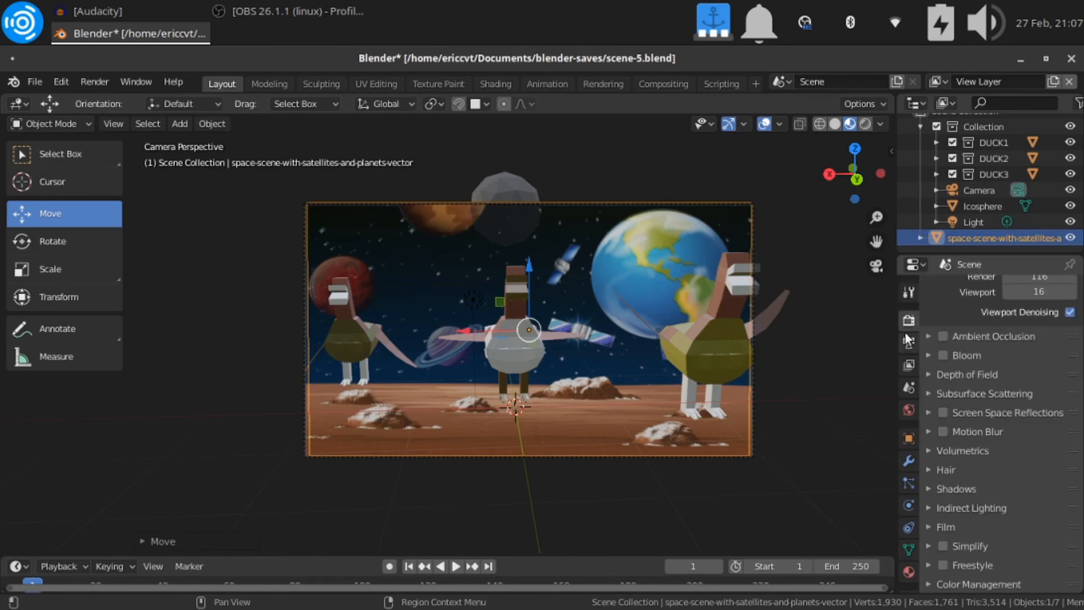
scroll(1016, 350, up, 3)
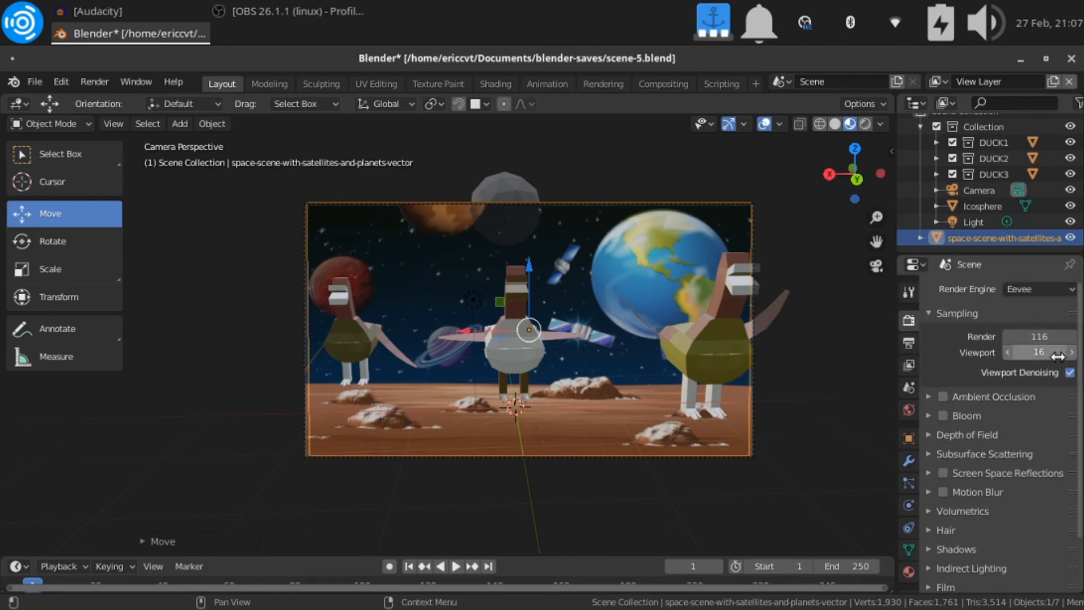
click(1043, 335)
text(16)
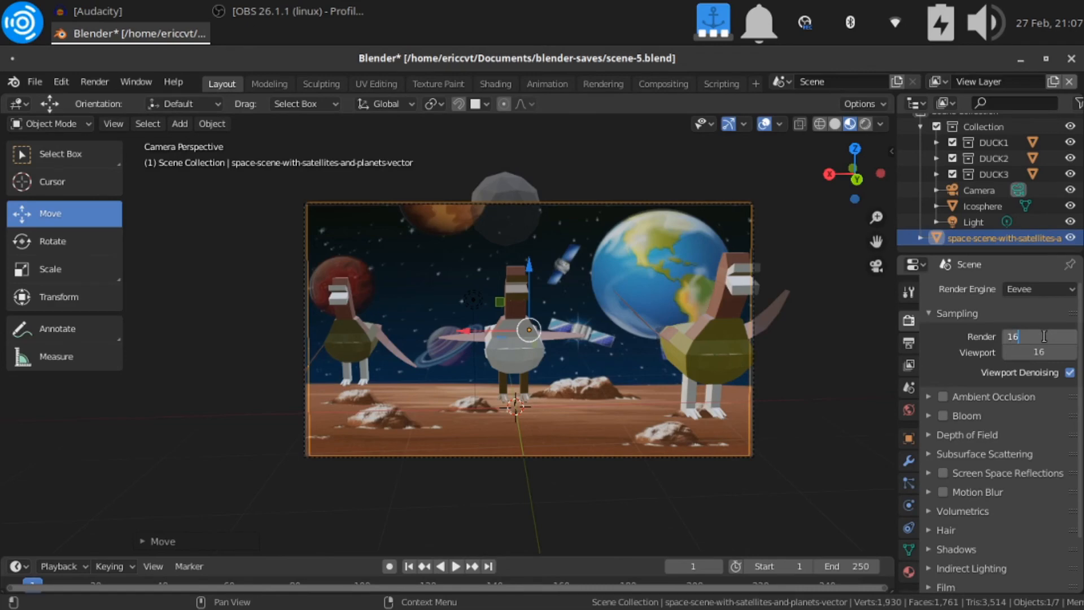
key(Return)
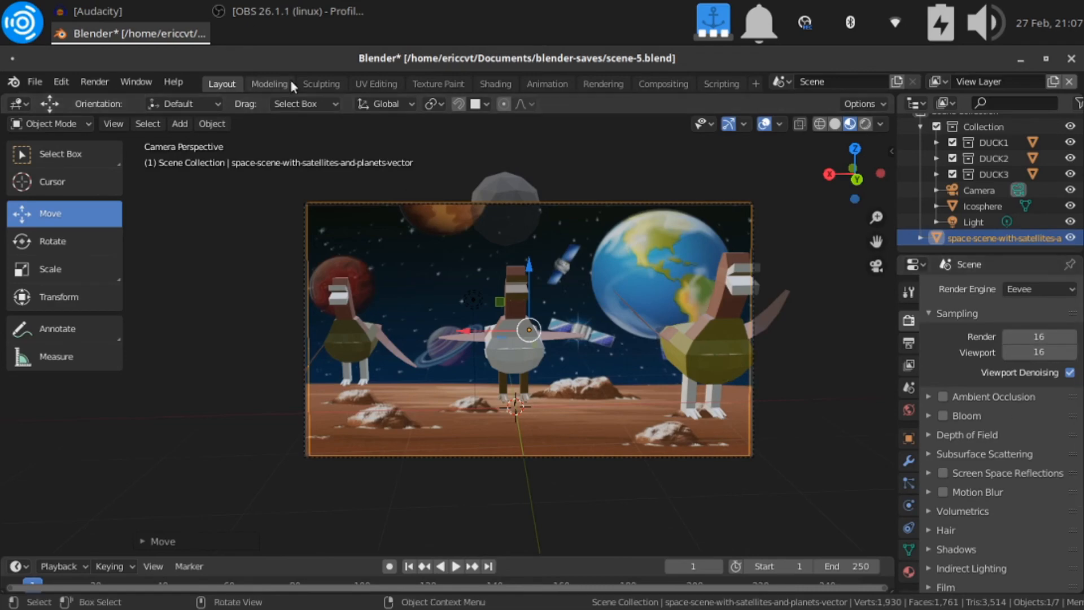
Render the image, examine the full frame of ducks against the space background, and close the render window
click(99, 80)
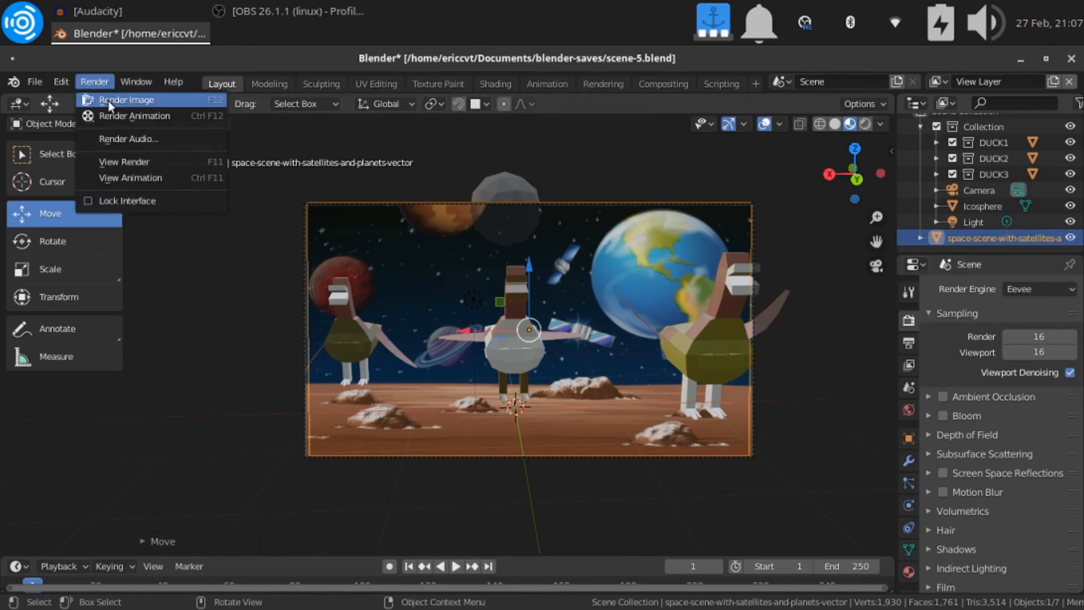
click(109, 100)
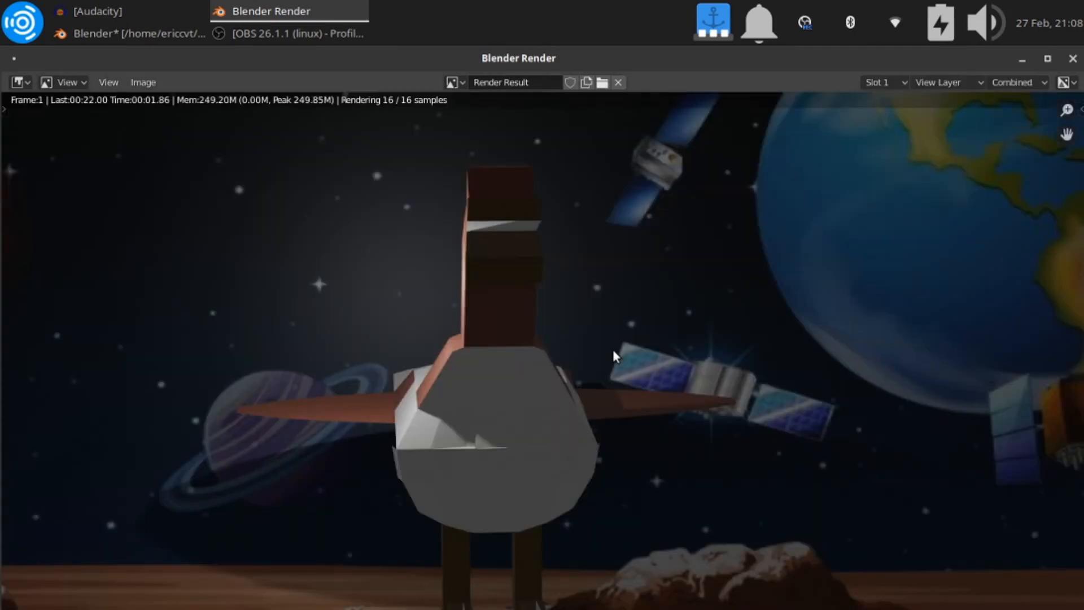
scroll(614, 354, down, 1)
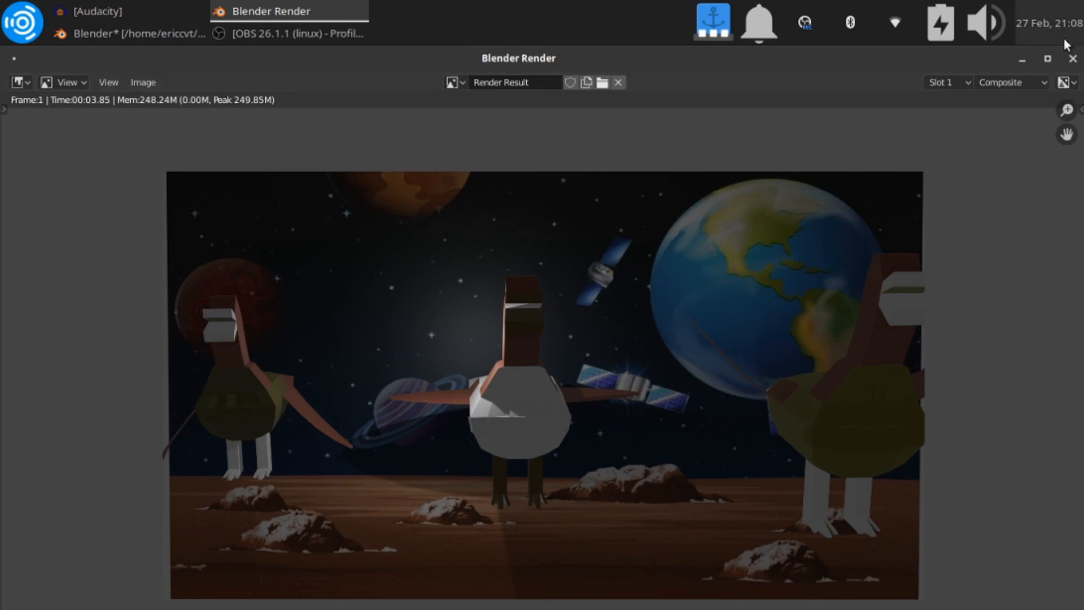
click(1073, 59)
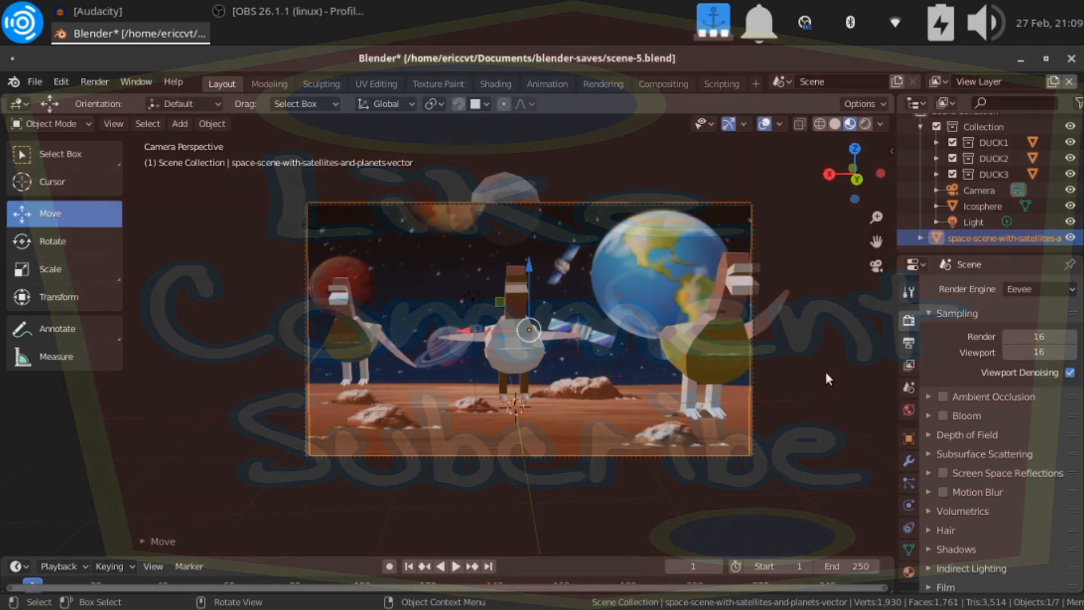
mouse_move(651, 599)
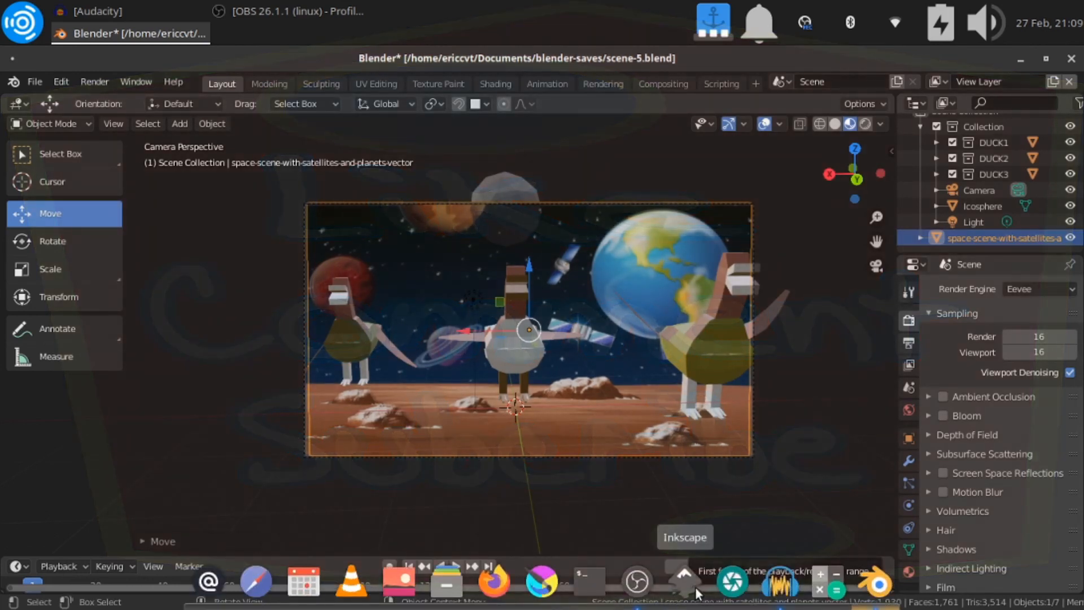
click(637, 582)
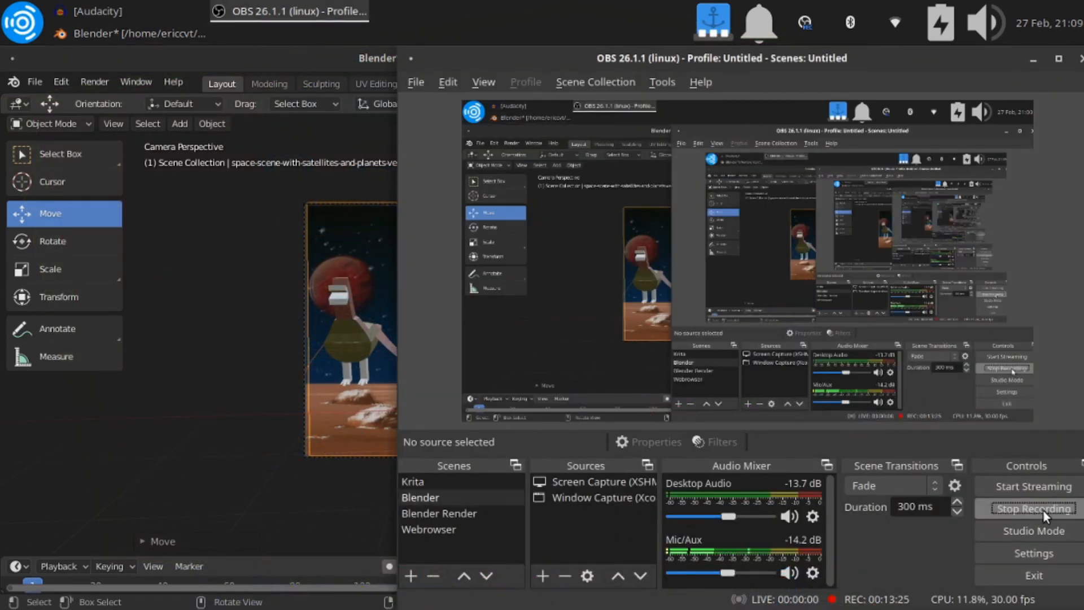